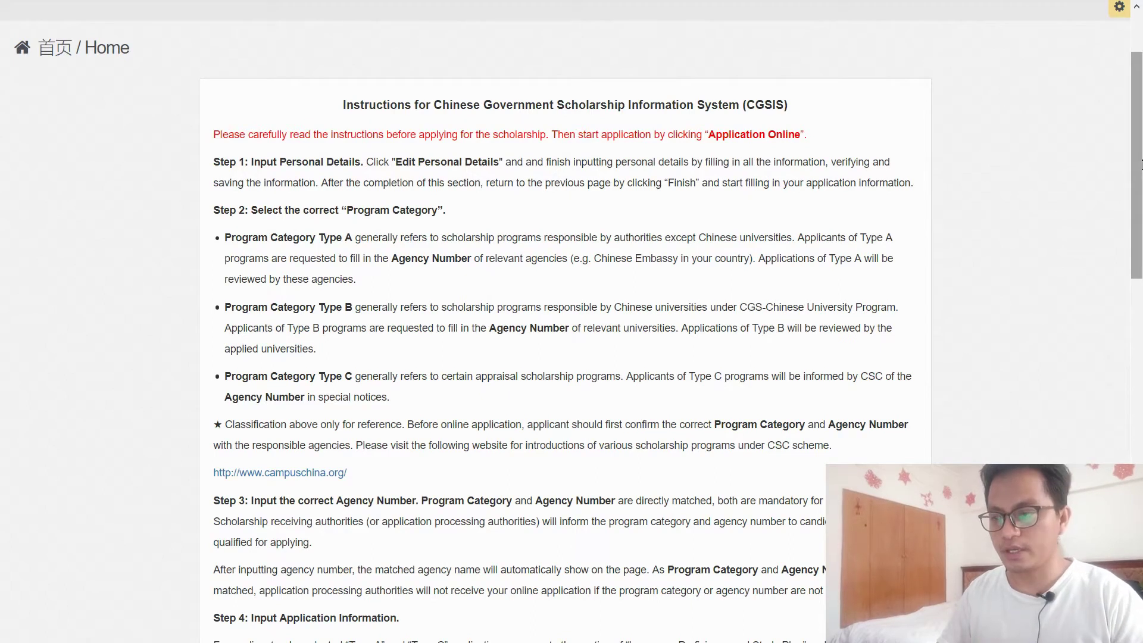
Step: Return to the top of the Home page and go to 'Application online'
{"action": "scroll", "coordinate": [1141, 165], "scroll_direction": "down", "scroll_amount": 1}
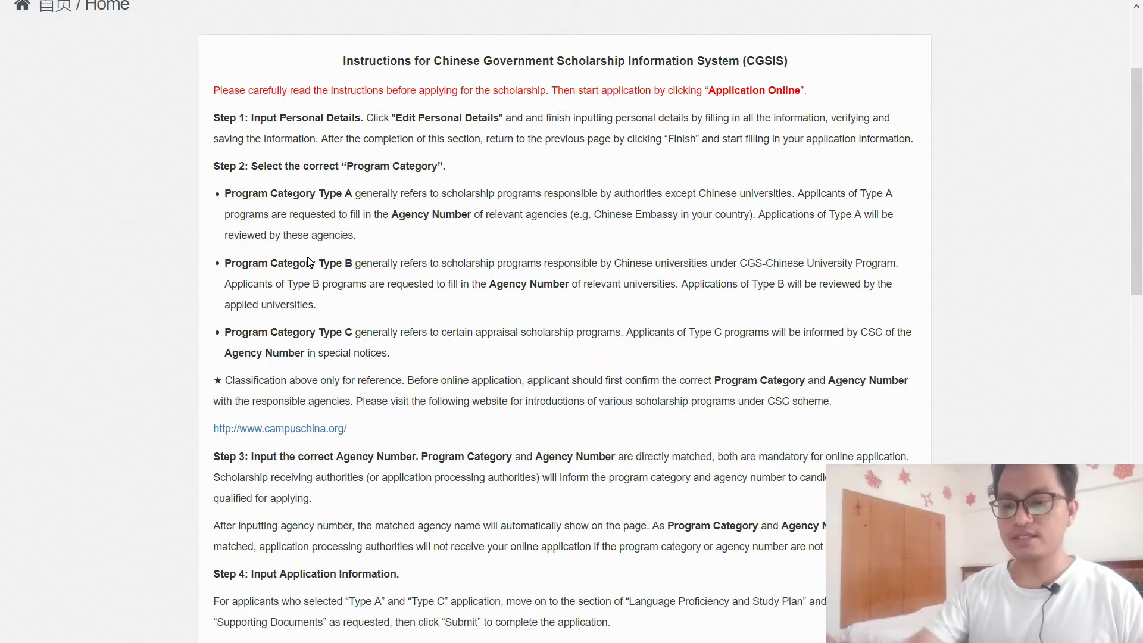
{"action": "scroll", "coordinate": [562, 244], "scroll_direction": "up", "scroll_amount": 3}
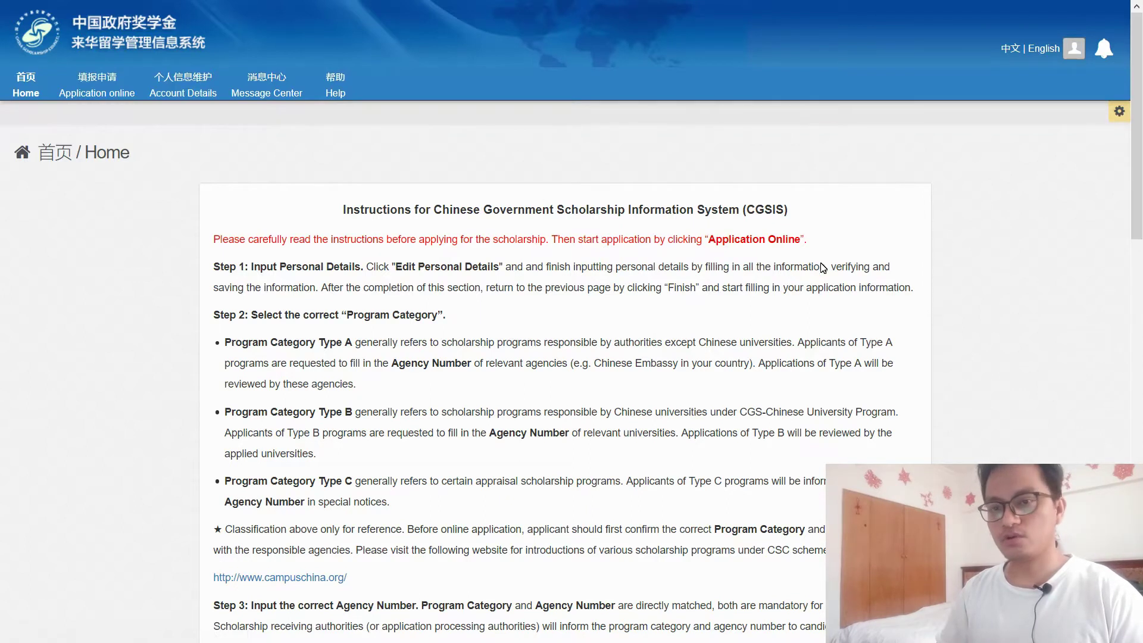
{"action": "left_click", "coordinate": [94, 89]}
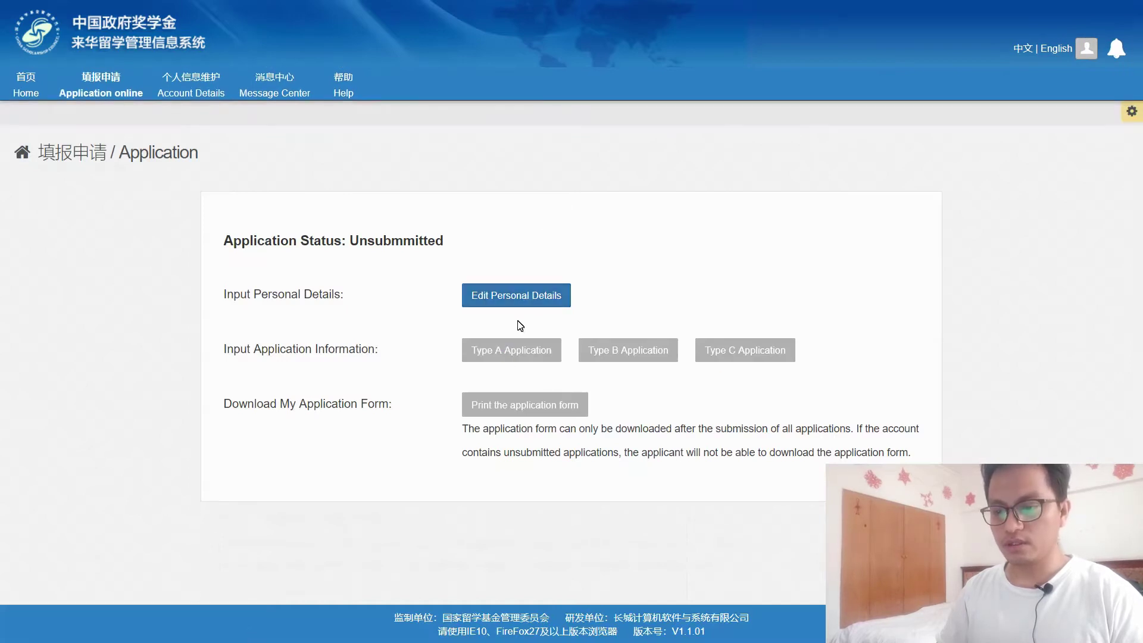
Step: Open Edit Personal Details and review the passport surname and remaining Personal Information fields
{"action": "left_click", "coordinate": [525, 296]}
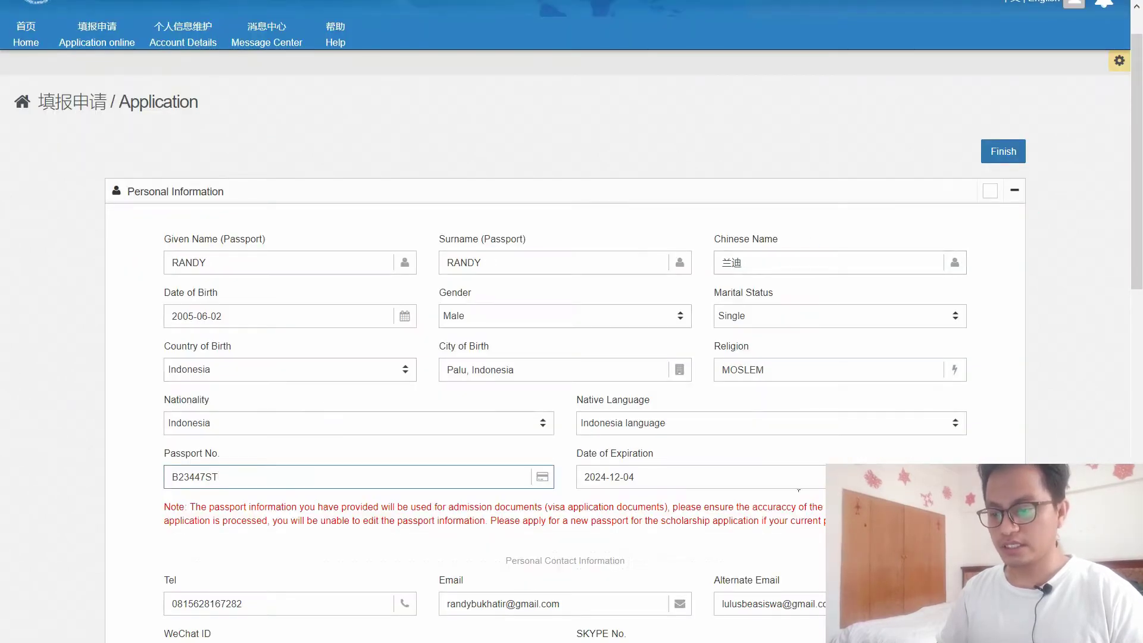
{"action": "scroll", "coordinate": [1138, 247], "scroll_direction": "down", "scroll_amount": 1}
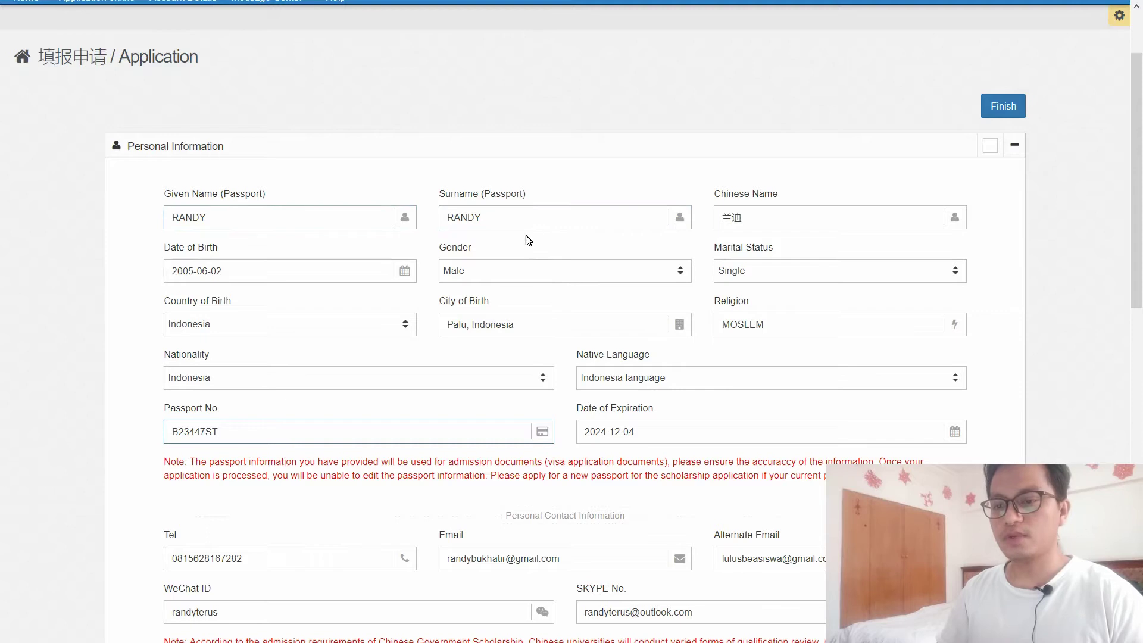
{"action": "left_click", "coordinate": [539, 224]}
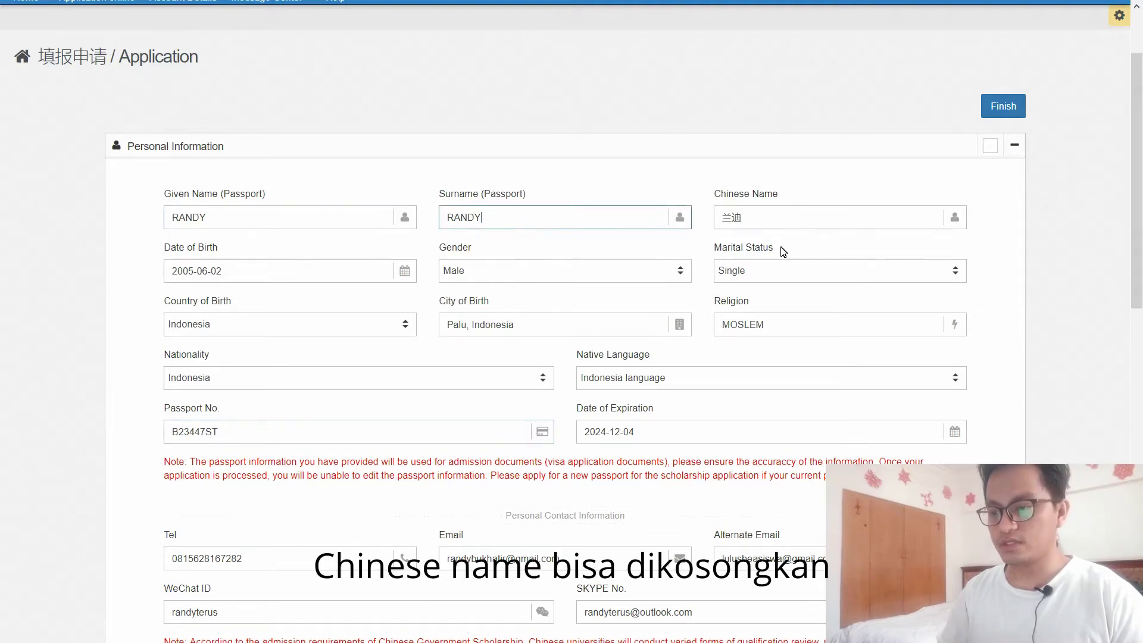
{"action": "scroll", "coordinate": [1125, 205], "scroll_direction": "down", "scroll_amount": 2}
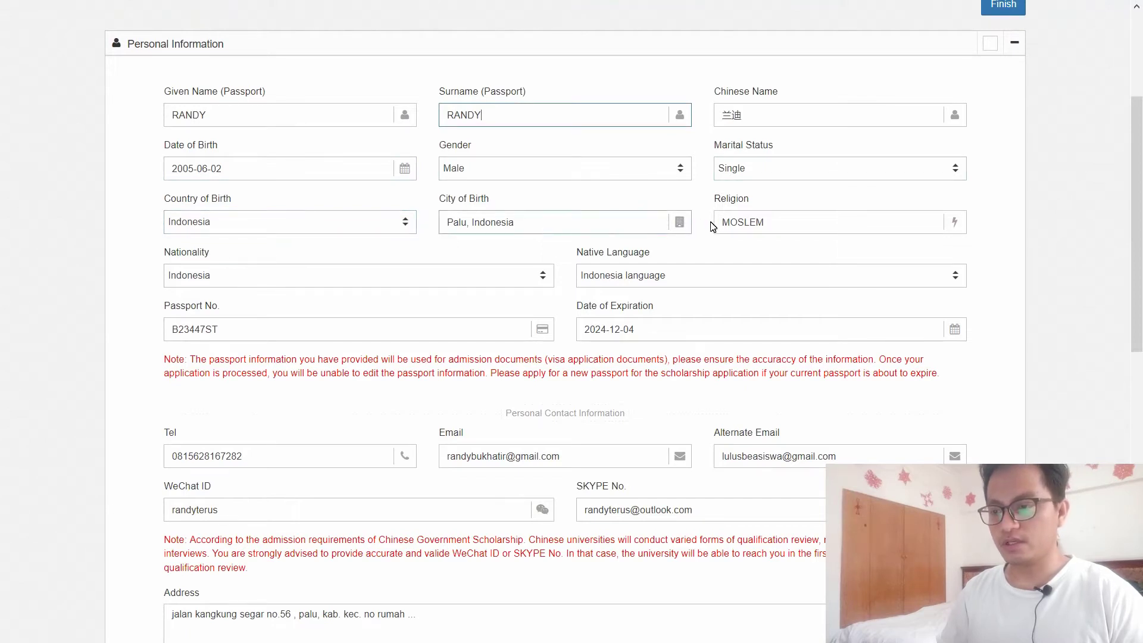
{"action": "scroll", "coordinate": [1120, 265], "scroll_direction": "down", "scroll_amount": 2}
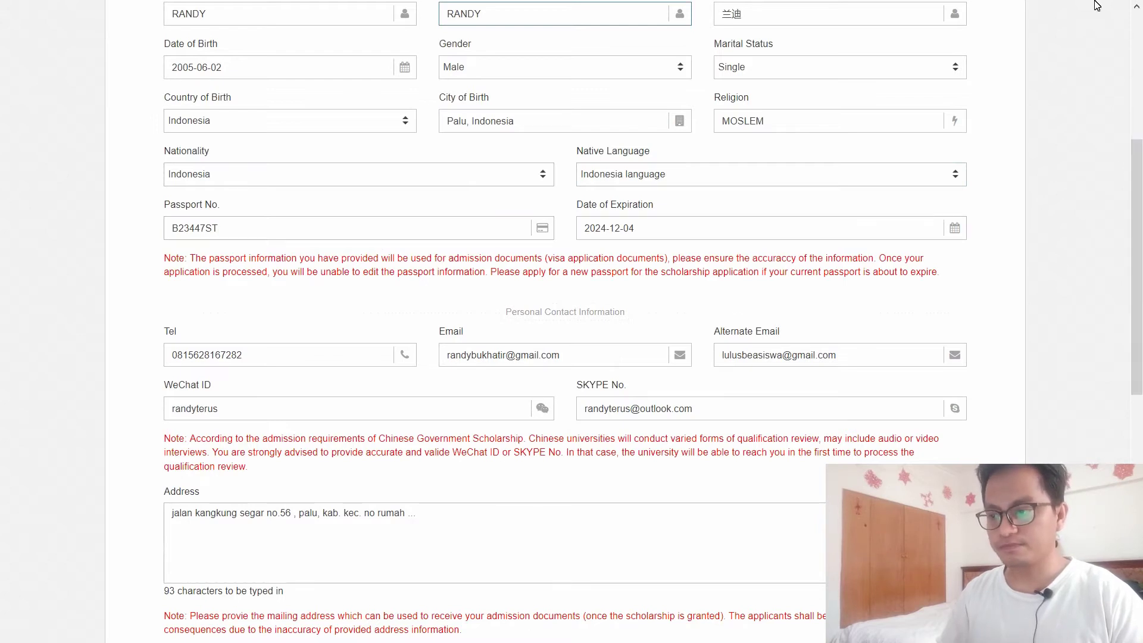
{"action": "left_click_drag", "start_coordinate": [1141, 290], "coordinate": [1141, 161]}
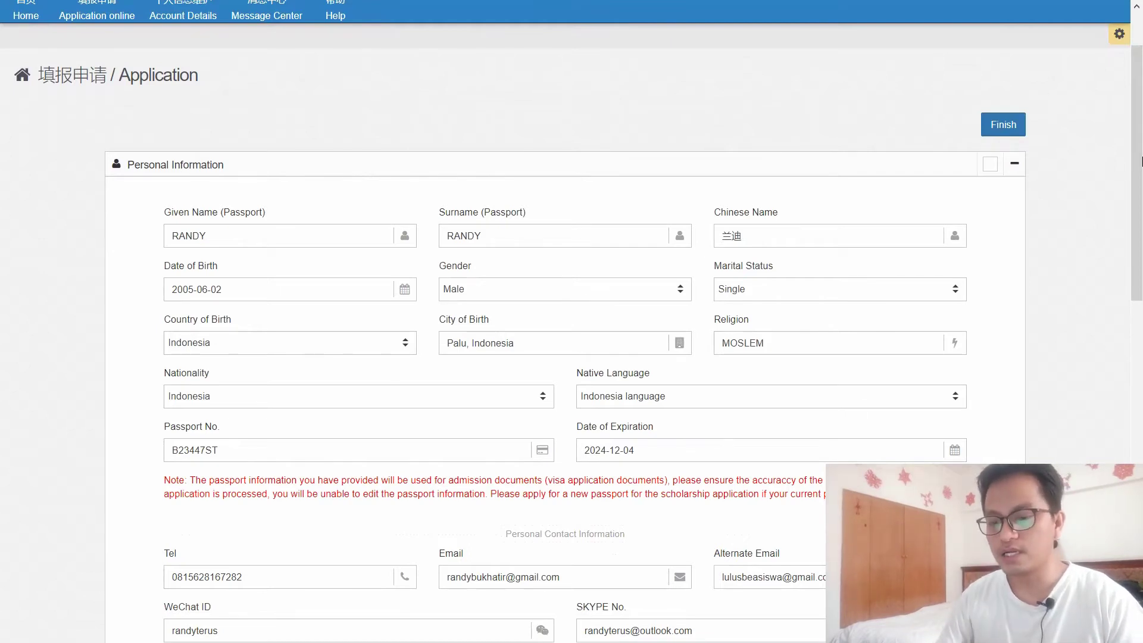
{"action": "scroll", "coordinate": [1065, 308], "scroll_direction": "down", "scroll_amount": 3}
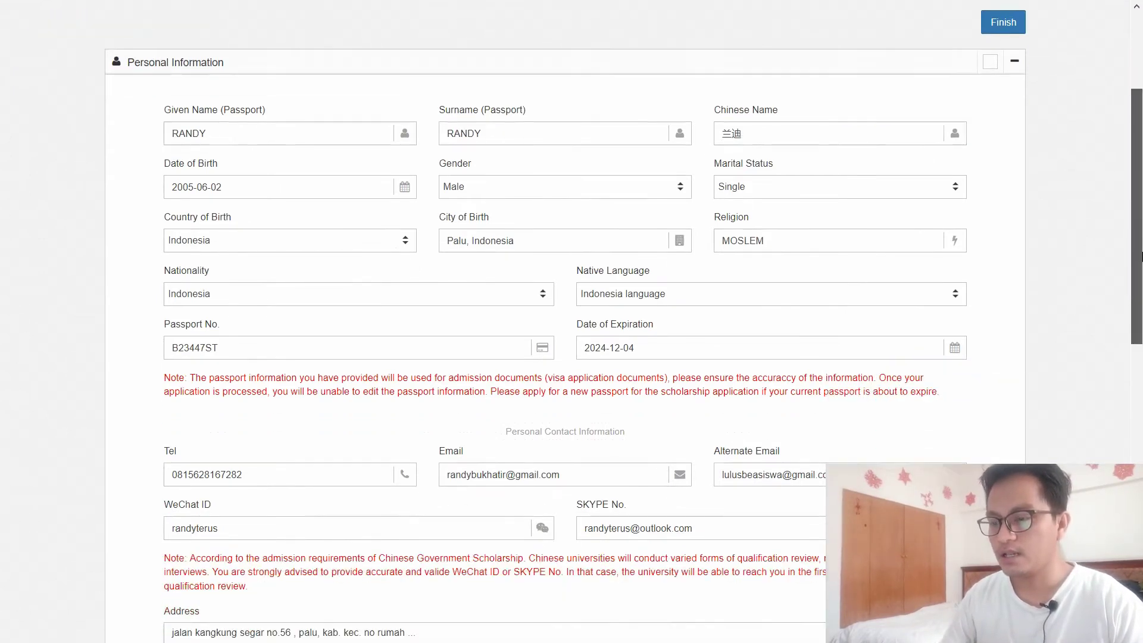
Step: Review the applicant's phone number in the contact details
{"action": "scroll", "coordinate": [688, 360], "scroll_direction": "down", "scroll_amount": 3}
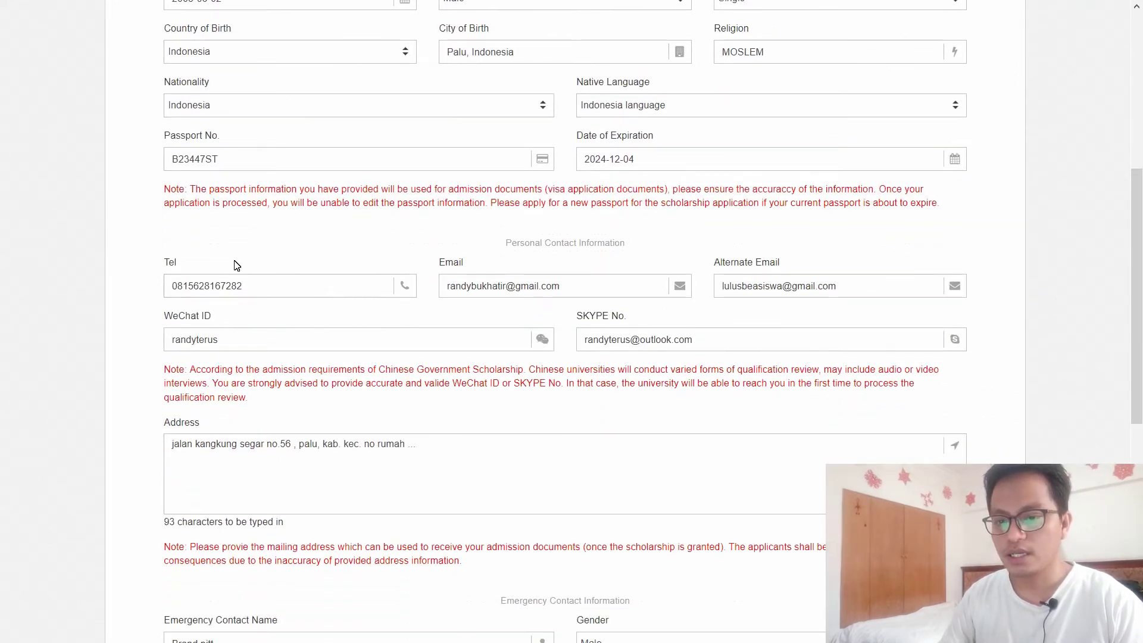
{"action": "left_click", "coordinate": [315, 293]}
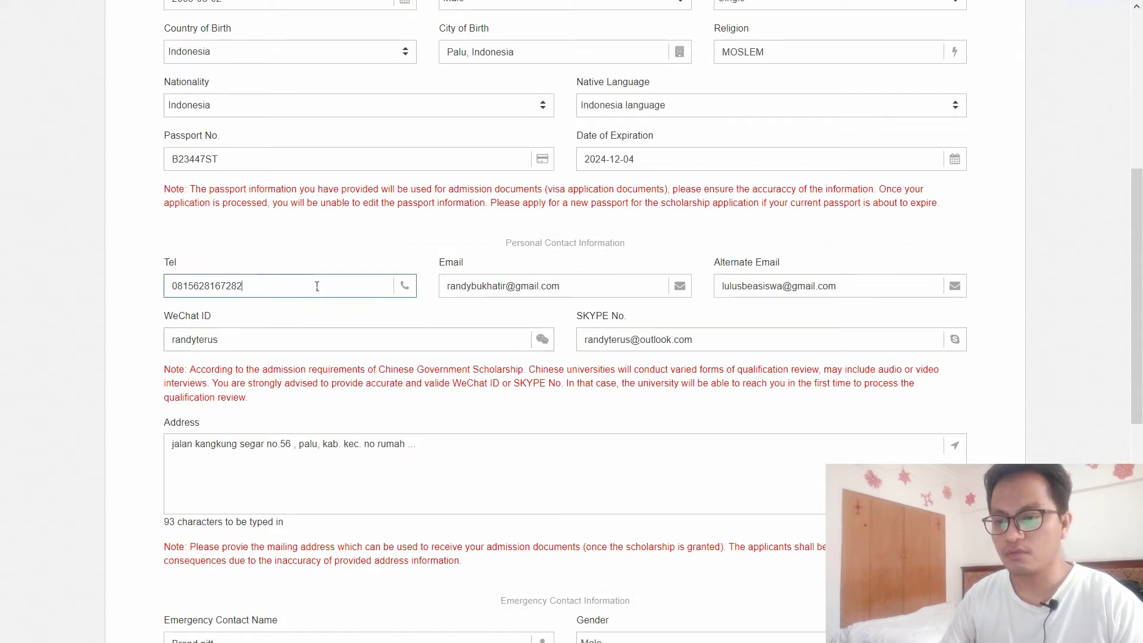
{"action": "scroll", "coordinate": [317, 286], "scroll_direction": "up", "scroll_amount": 1}
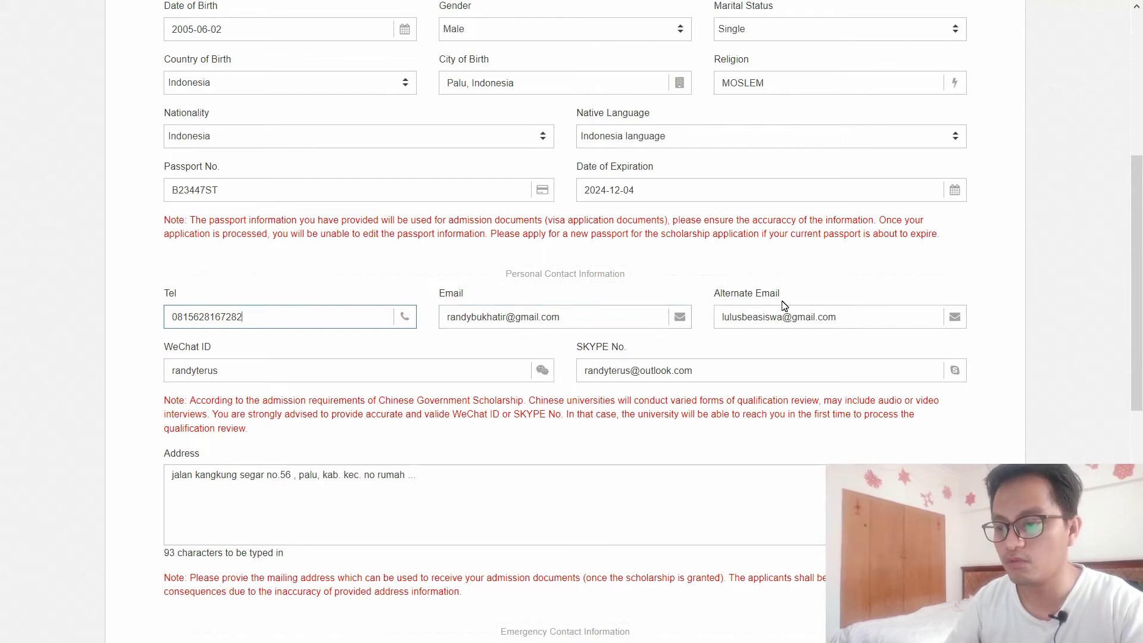
{"action": "scroll", "coordinate": [799, 325], "scroll_direction": "down", "scroll_amount": 1}
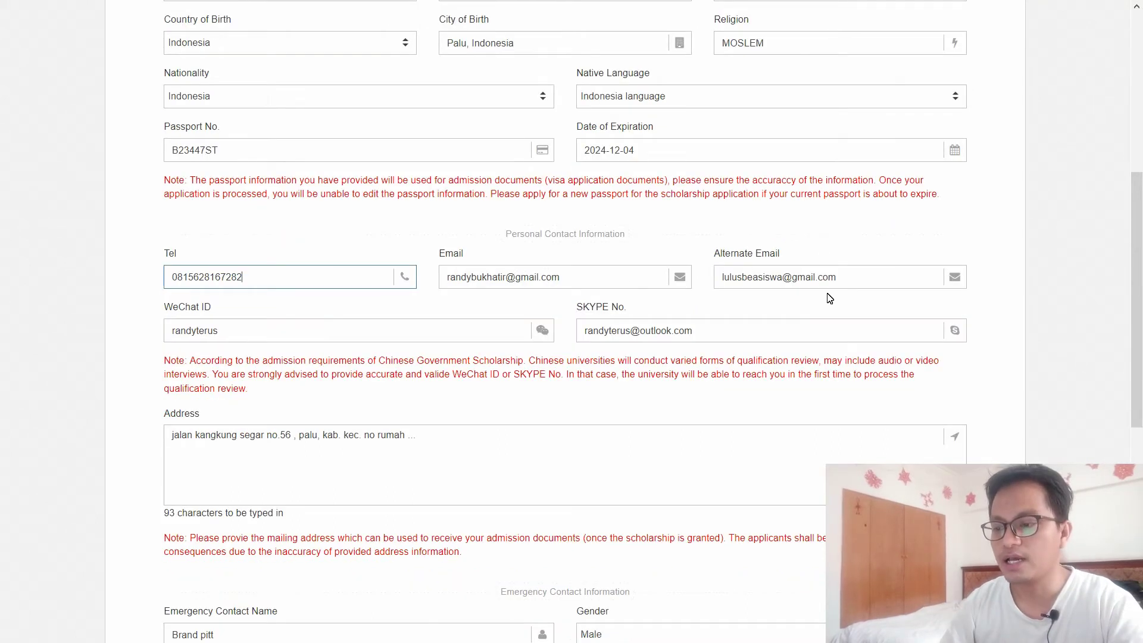
Step: Replace the alternate e-mail domain gmail.com with outlook.com and move to the WeChat ID field
{"action": "left_click_drag", "start_coordinate": [835, 278], "coordinate": [799, 278]}
{"action": "type", "text": "m"}
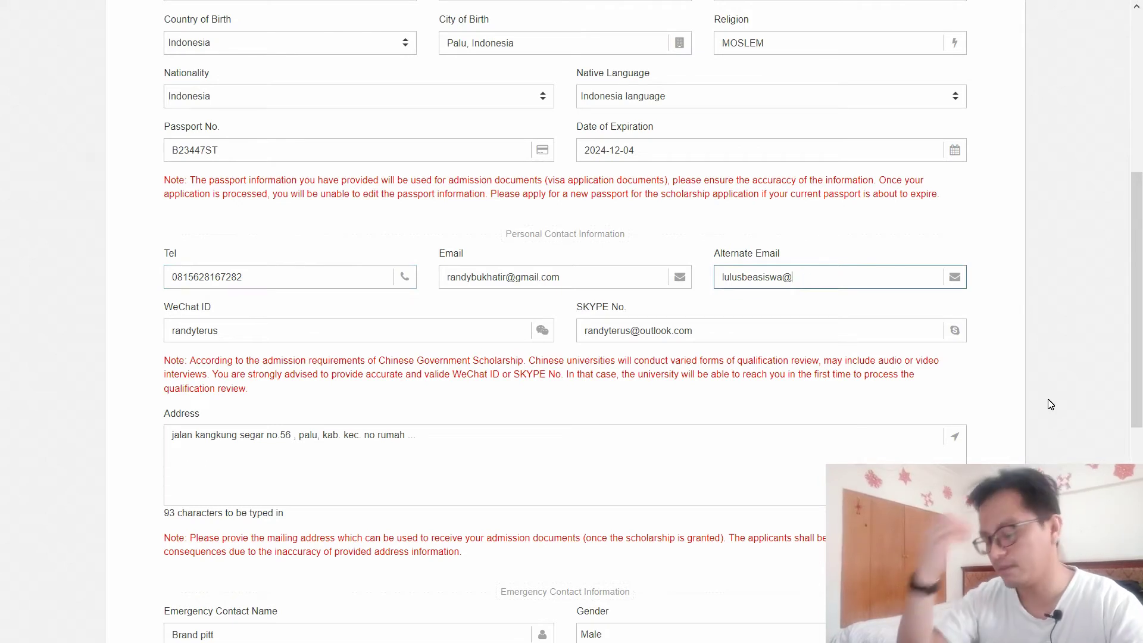
{"action": "type", "text": "outlook.c"}
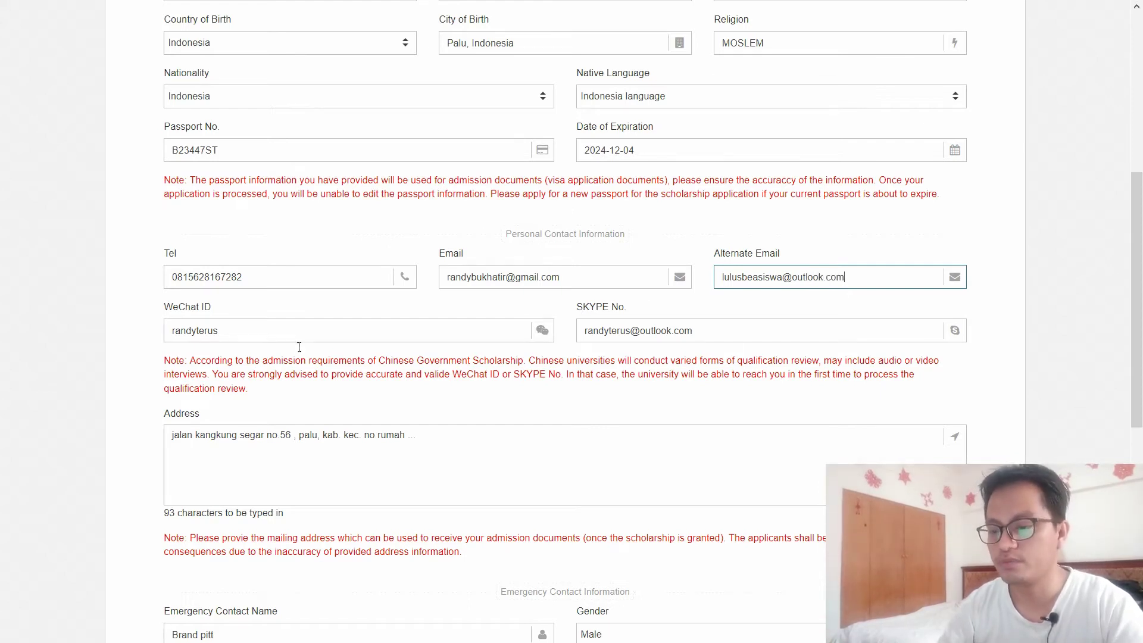
{"action": "type", "text": "om"}
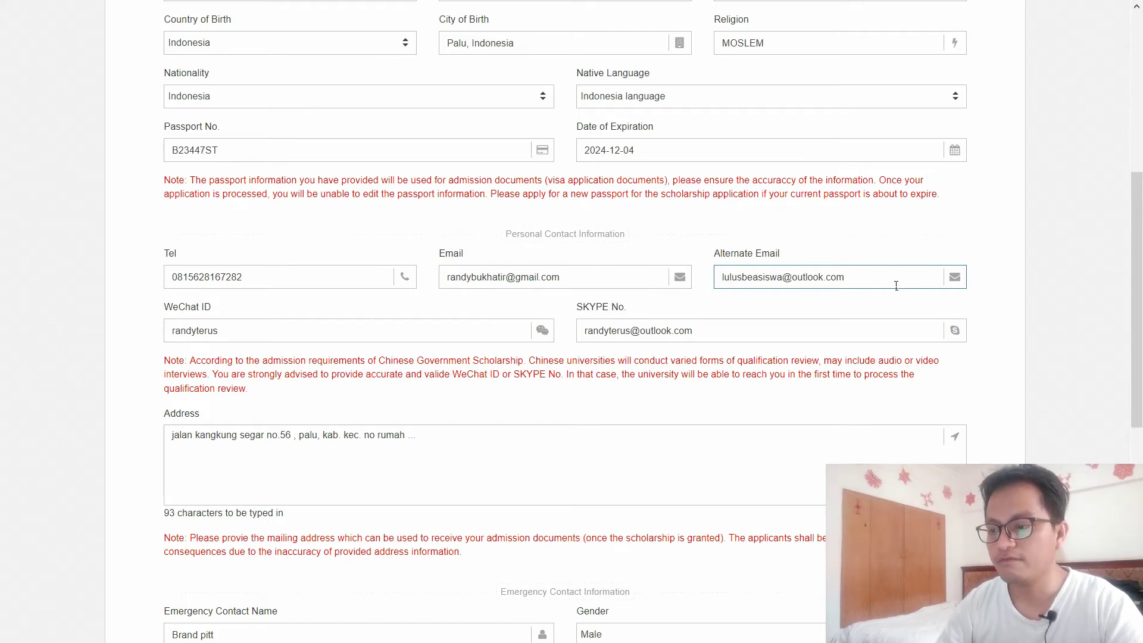
{"action": "scroll", "coordinate": [1136, 304], "scroll_direction": "down", "scroll_amount": 1}
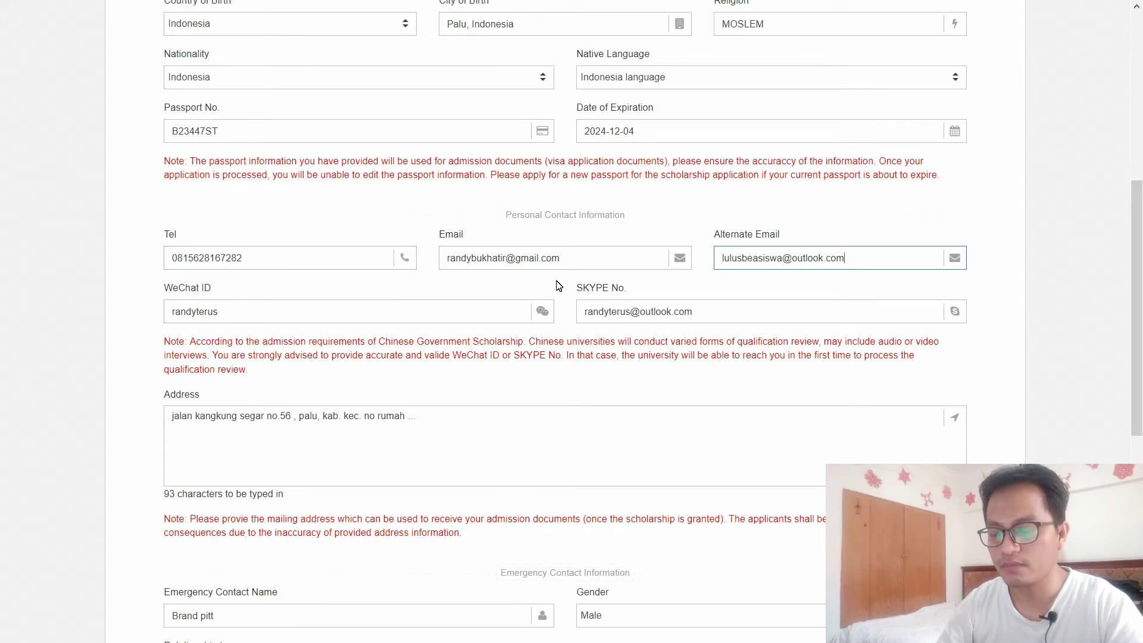
{"action": "scroll", "coordinate": [1140, 326], "scroll_direction": "down", "scroll_amount": 1}
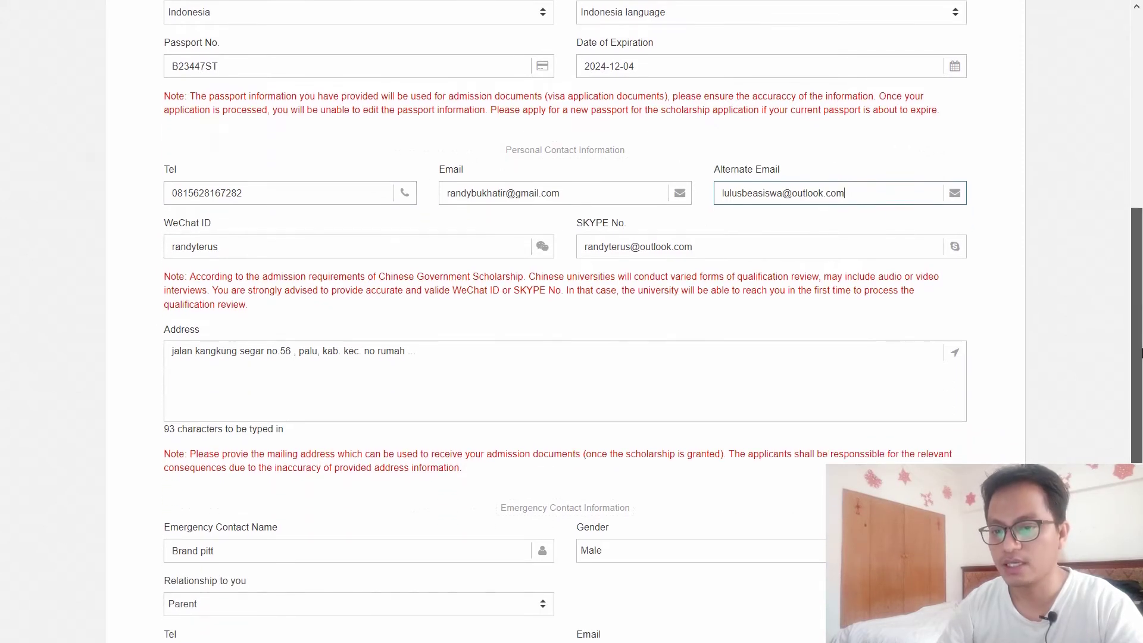
{"action": "left_click", "coordinate": [279, 256]}
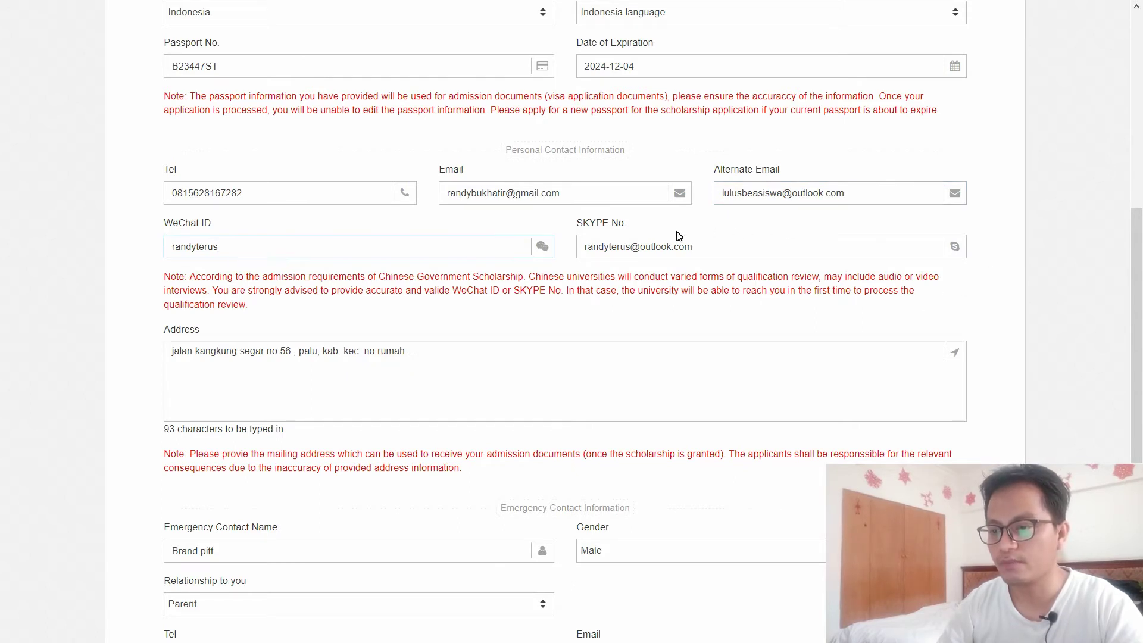
{"action": "scroll", "coordinate": [911, 257], "scroll_direction": "down", "scroll_amount": 2}
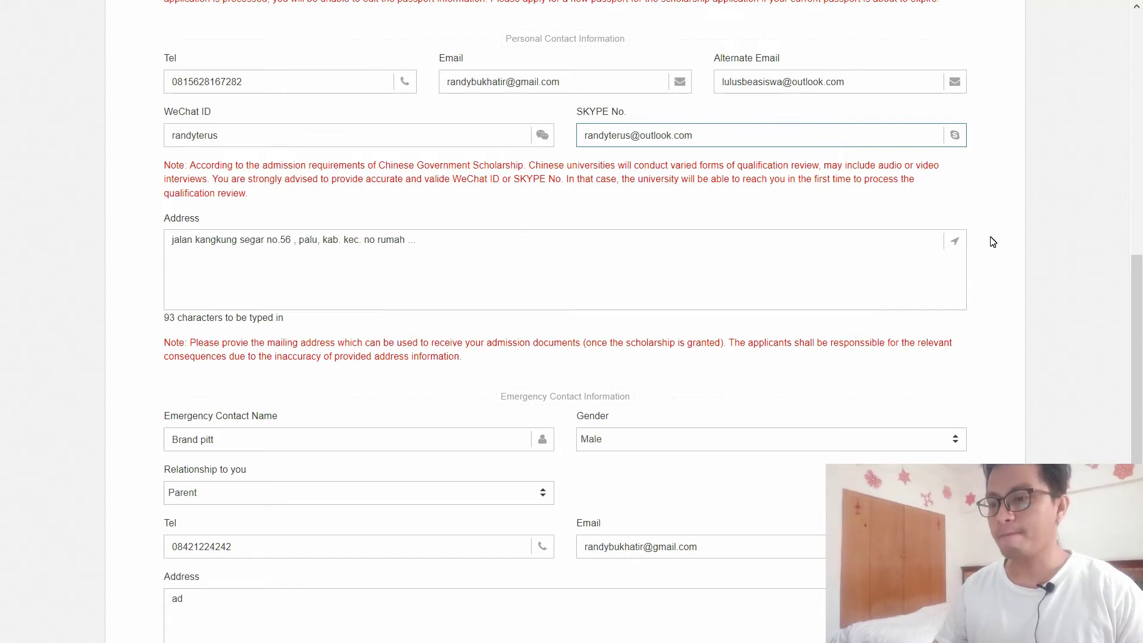
{"action": "scroll", "coordinate": [1140, 368], "scroll_direction": "down", "scroll_amount": 2}
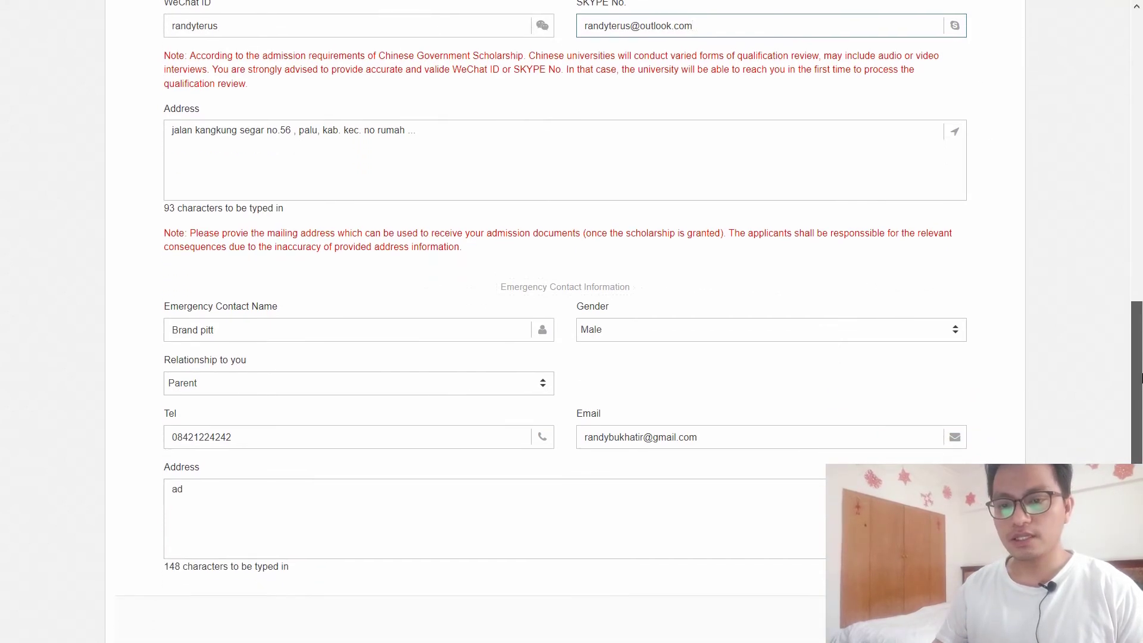
{"action": "scroll", "coordinate": [1140, 368], "scroll_direction": "down", "scroll_amount": 1}
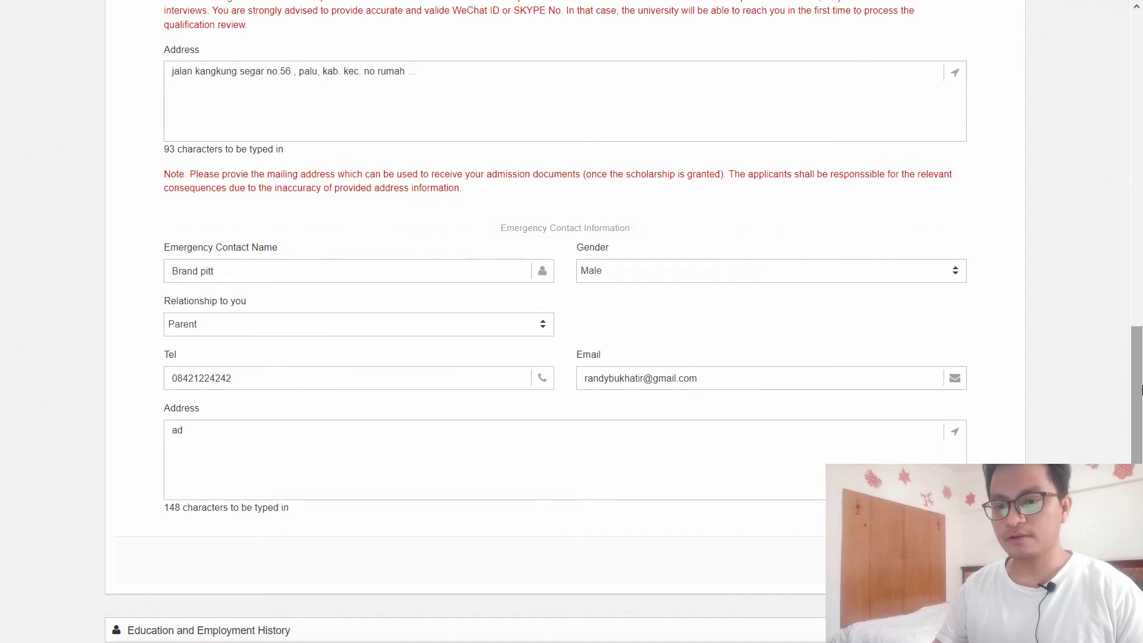
{"action": "scroll", "coordinate": [1140, 375], "scroll_direction": "down", "scroll_amount": 2}
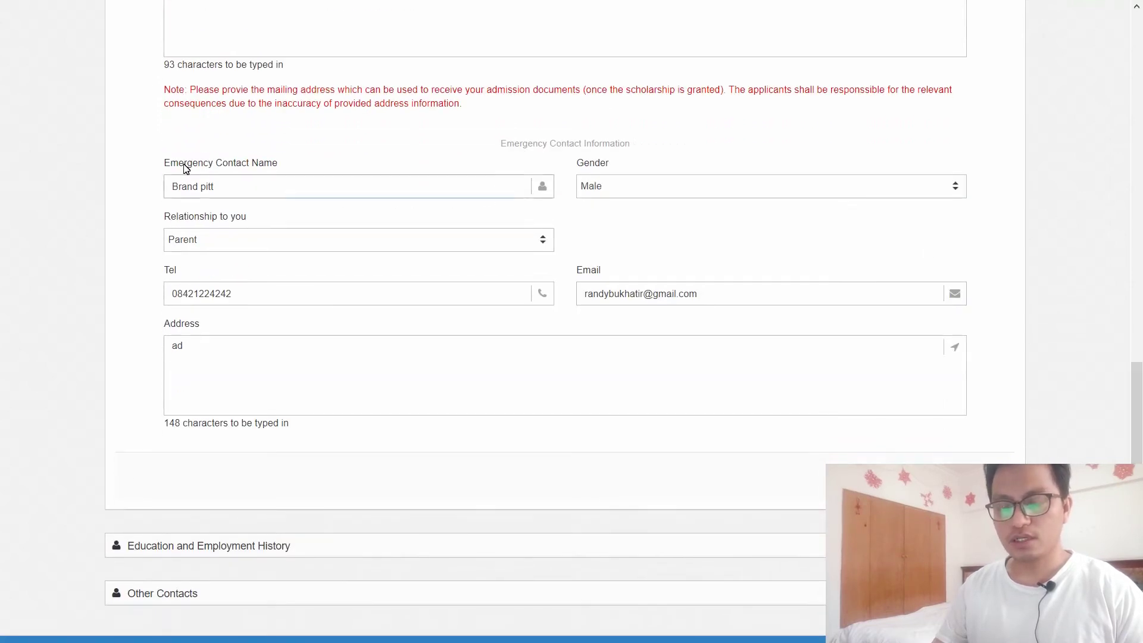
{"action": "left_click", "coordinate": [292, 190]}
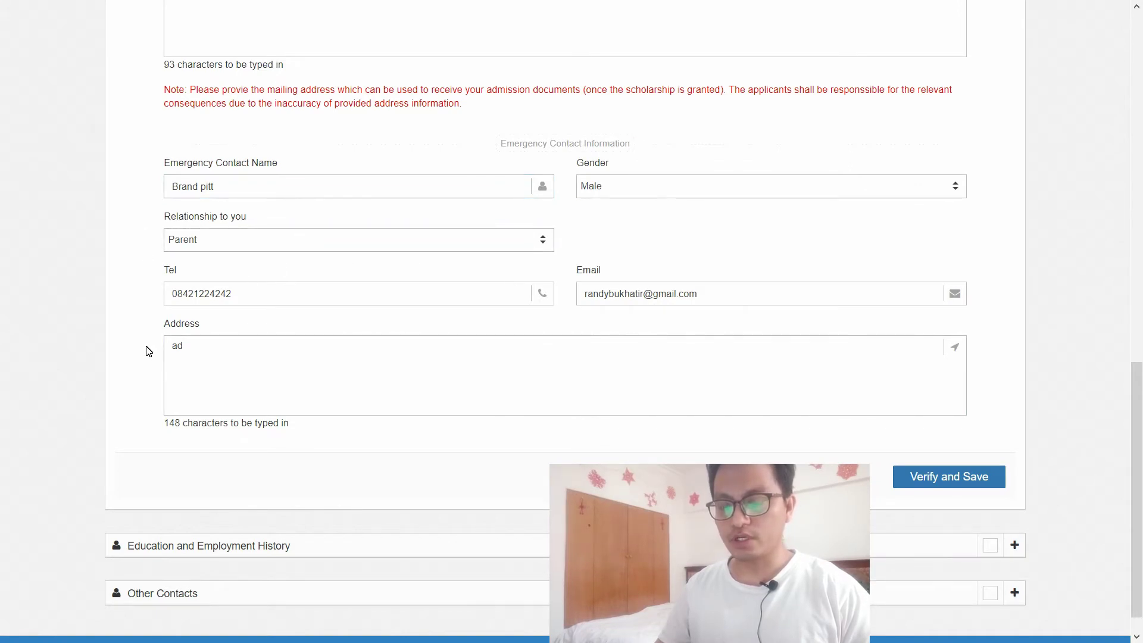
Step: Correct the emergency contact's e-mail, extend their address, and Verify and Save
{"action": "left_click", "coordinate": [641, 294]}
{"action": "key", "text": "BackSpace"}
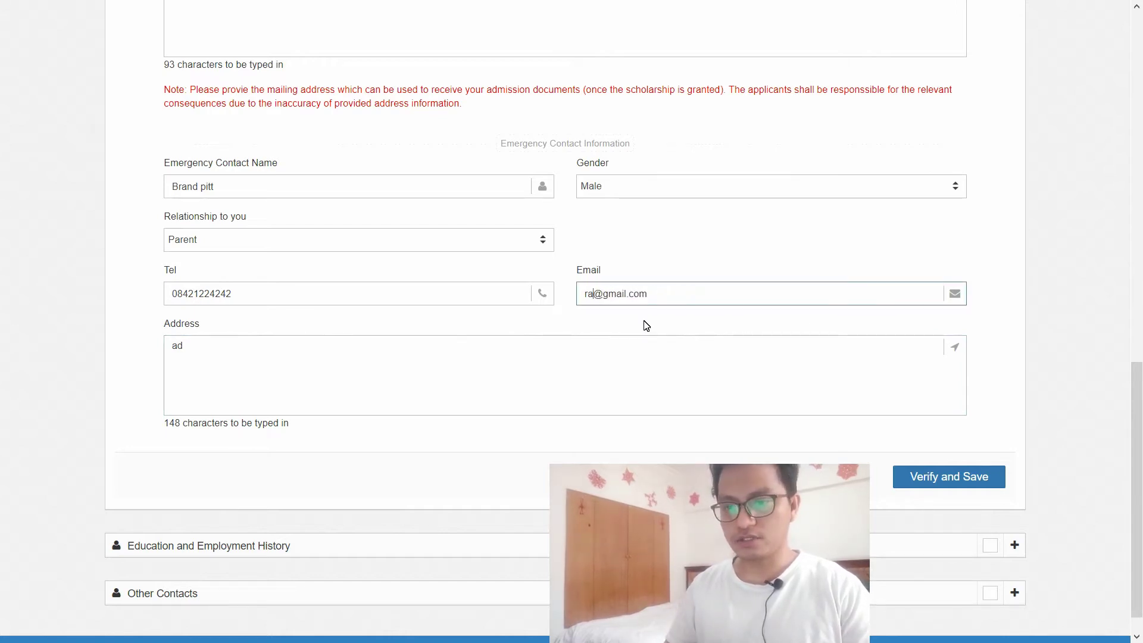
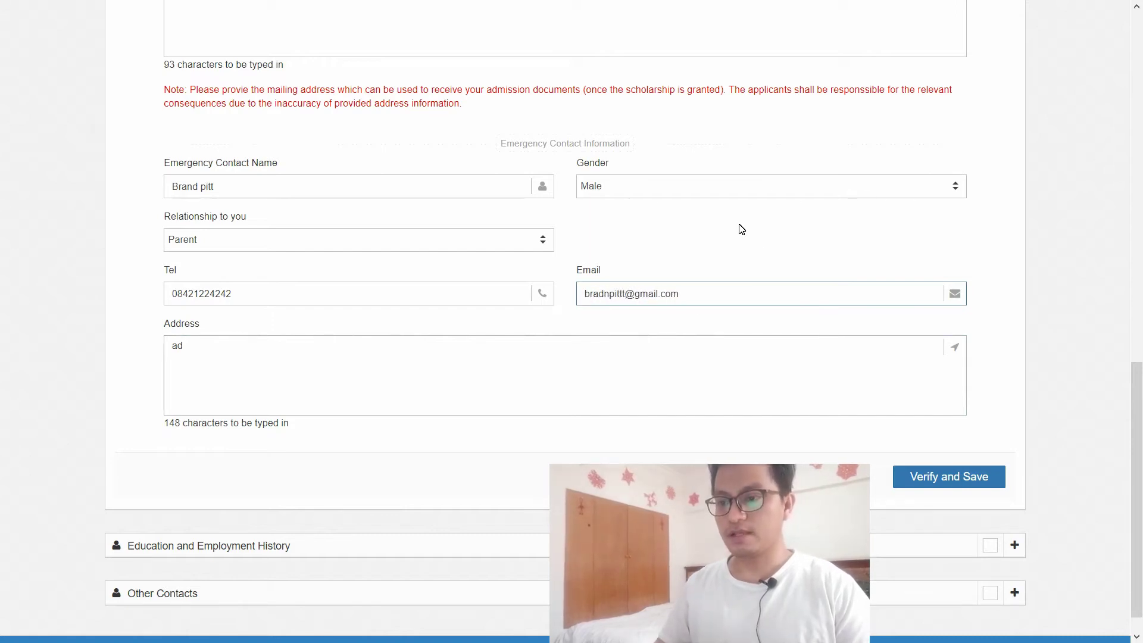
{"action": "left_click", "coordinate": [333, 381]}
{"action": "type", "text": "ada"}
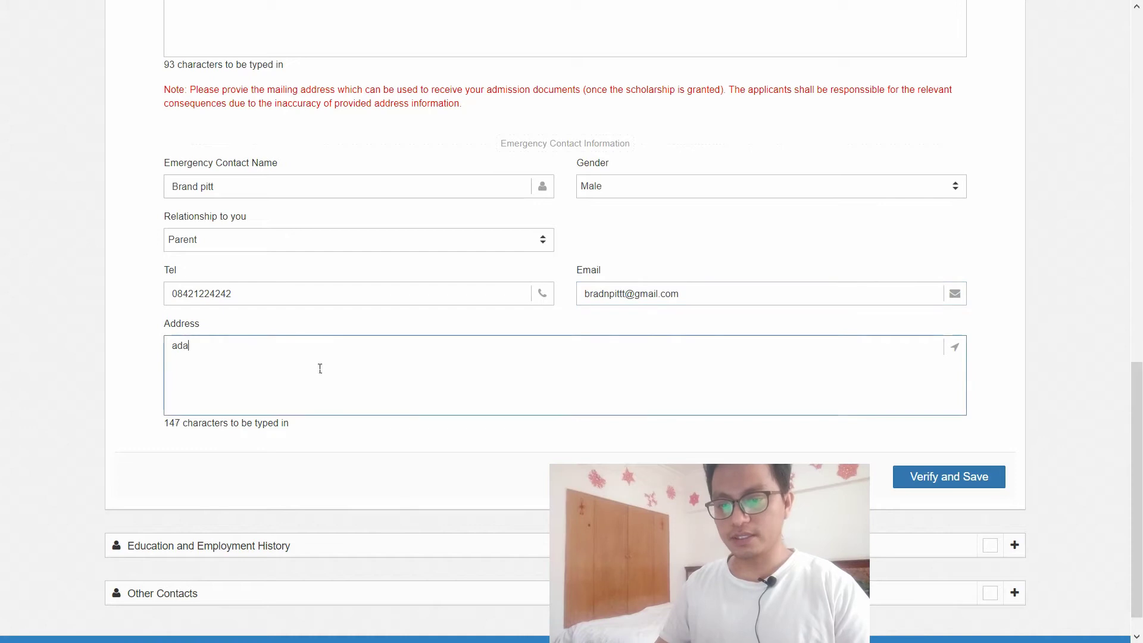
{"action": "left_click_drag", "start_coordinate": [1137, 387], "coordinate": [1140, 452]}
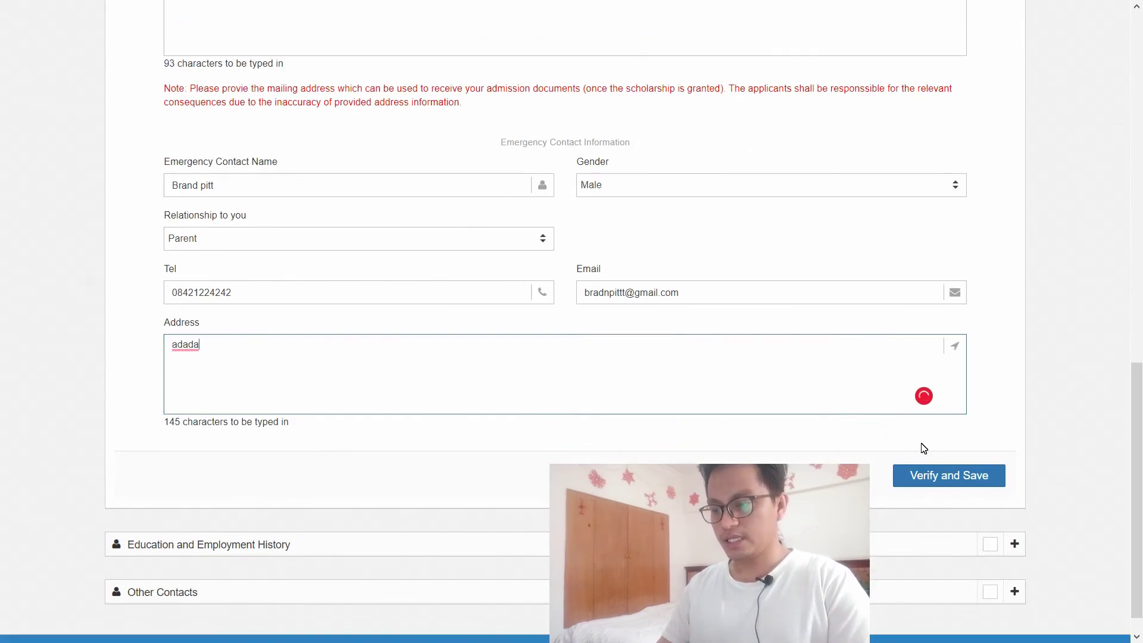
{"action": "left_click", "coordinate": [946, 481]}
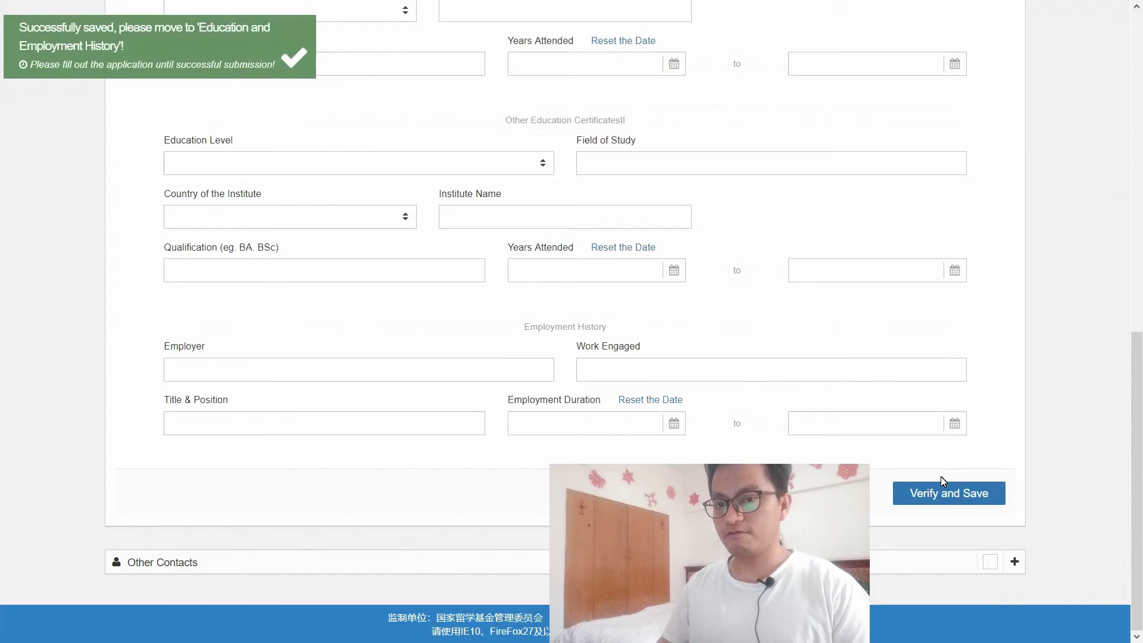
Step: Review the highest education's Field of Study, Institute Name and Qualification entries
{"action": "scroll", "coordinate": [1023, 446], "scroll_direction": "up", "scroll_amount": 10}
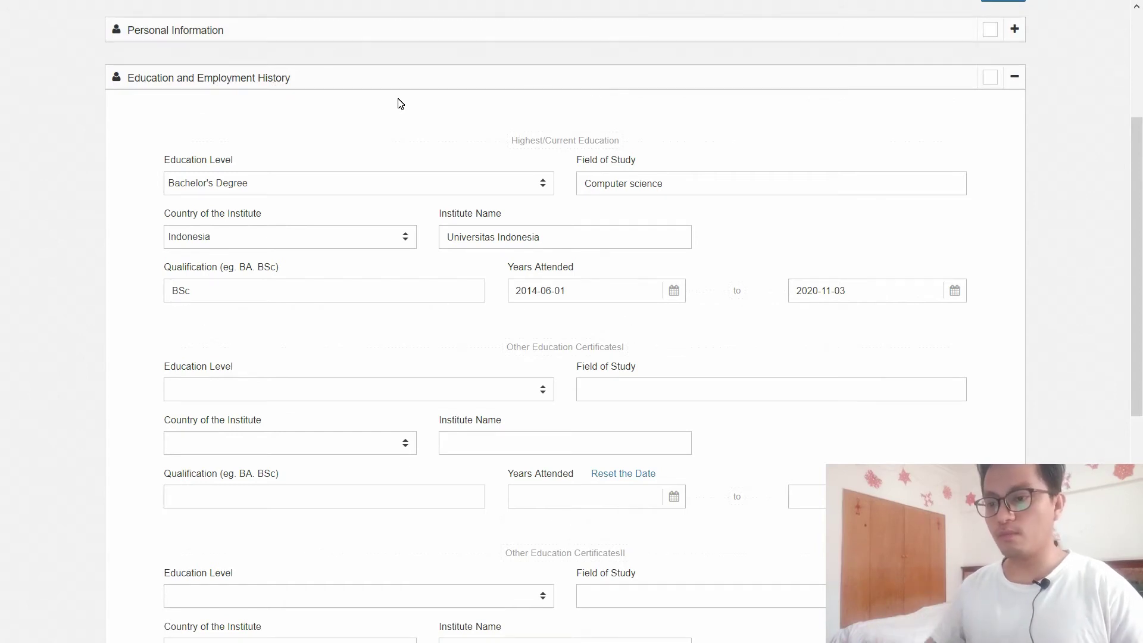
{"action": "left_click_drag", "start_coordinate": [1138, 278], "coordinate": [1139, 262]}
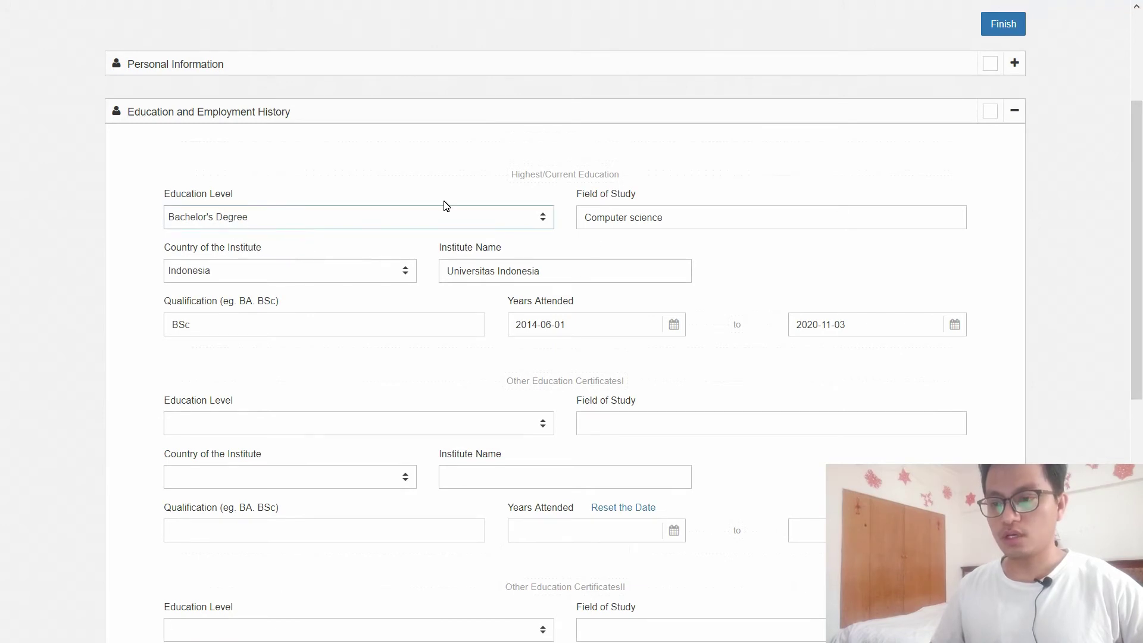
{"action": "left_click", "coordinate": [729, 221]}
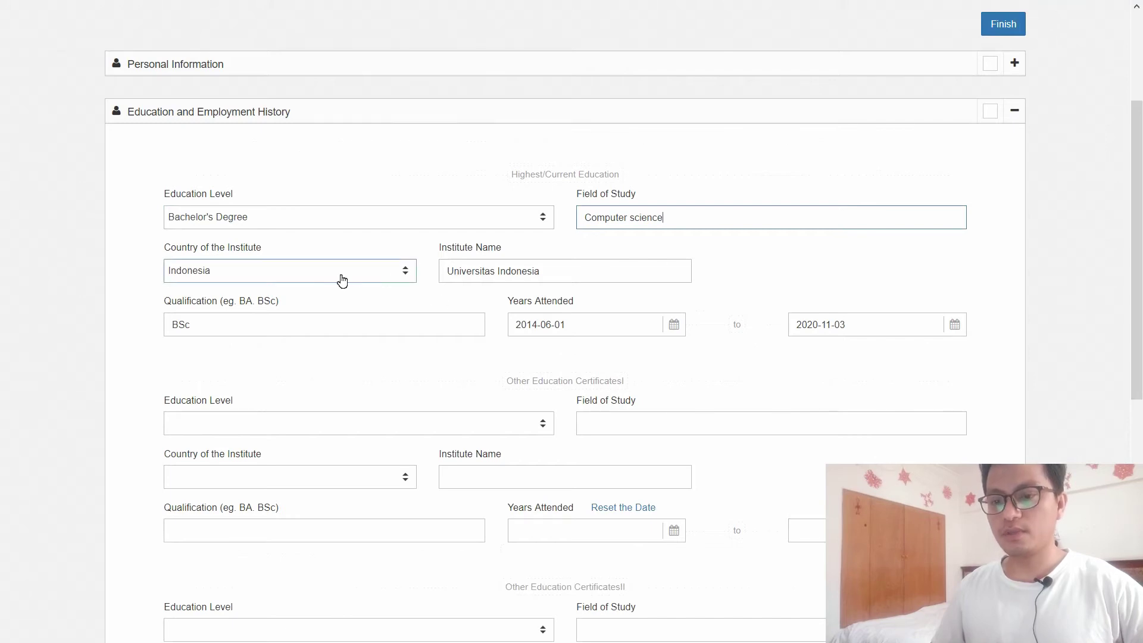
{"action": "left_click", "coordinate": [632, 276]}
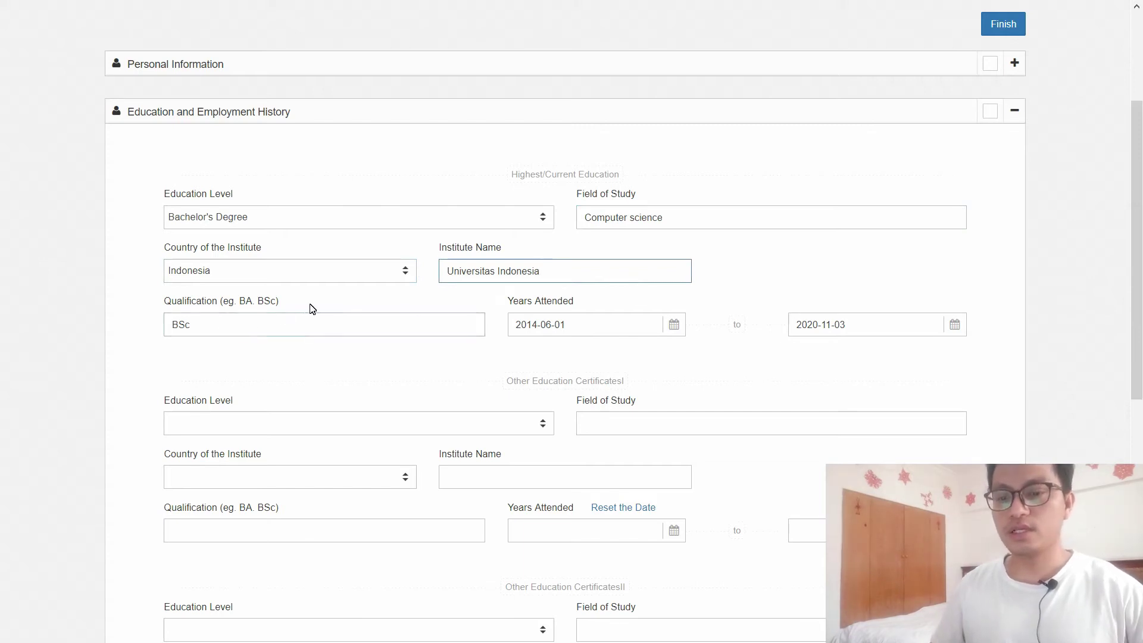
{"action": "left_click", "coordinate": [221, 334]}
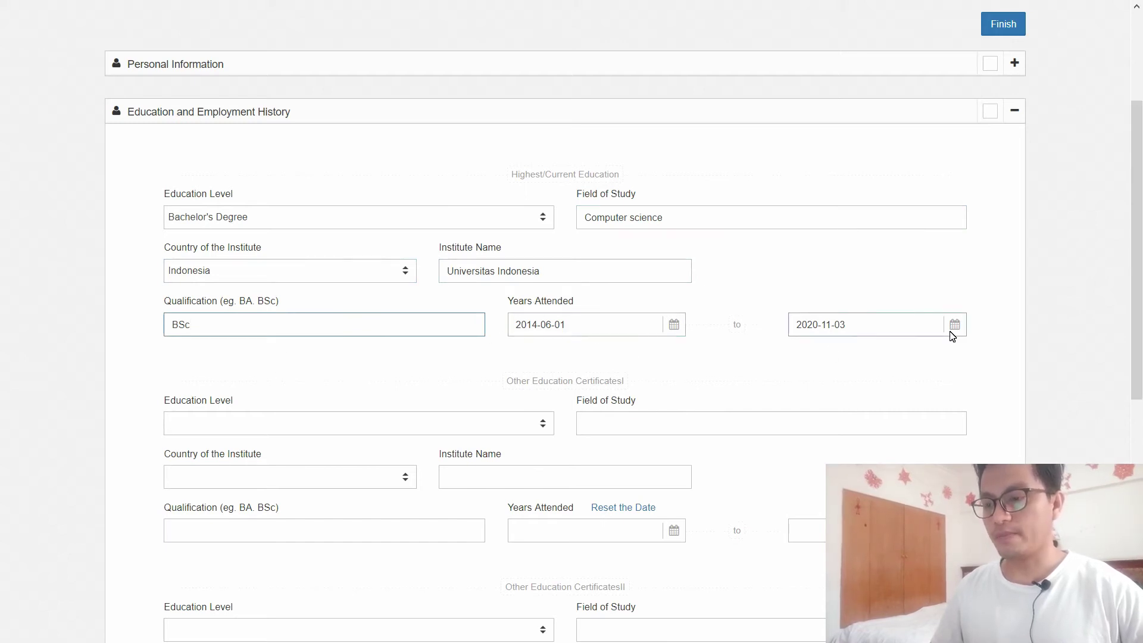
Step: Leave the second education level empty and scroll to the employment history
{"action": "scroll", "coordinate": [600, 310], "scroll_direction": "down", "scroll_amount": 2}
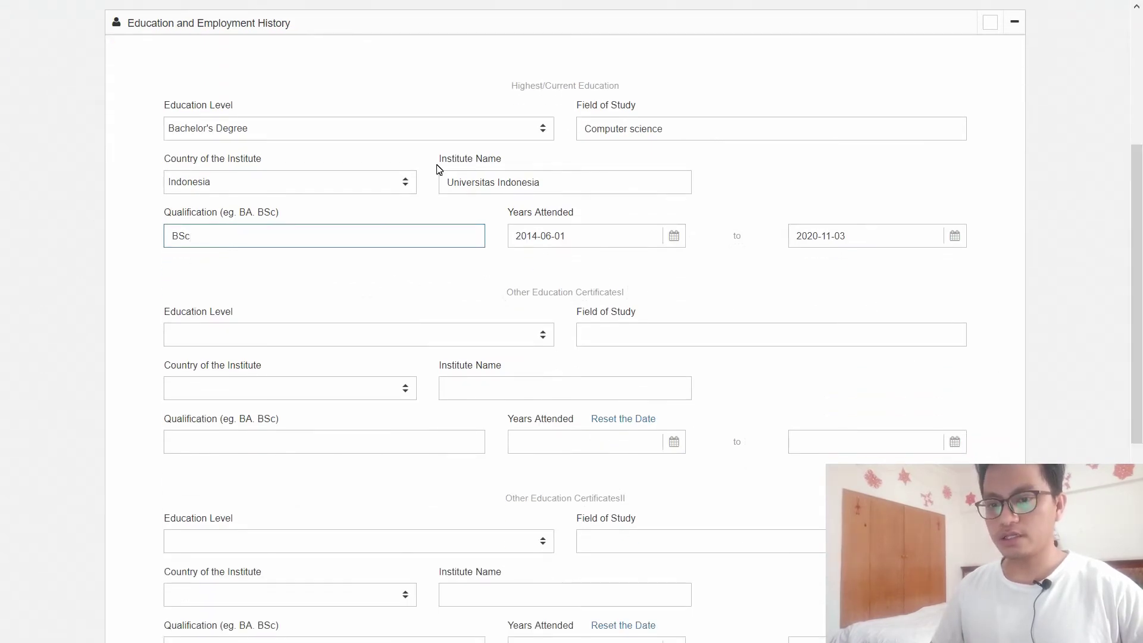
{"action": "left_click", "coordinate": [540, 336]}
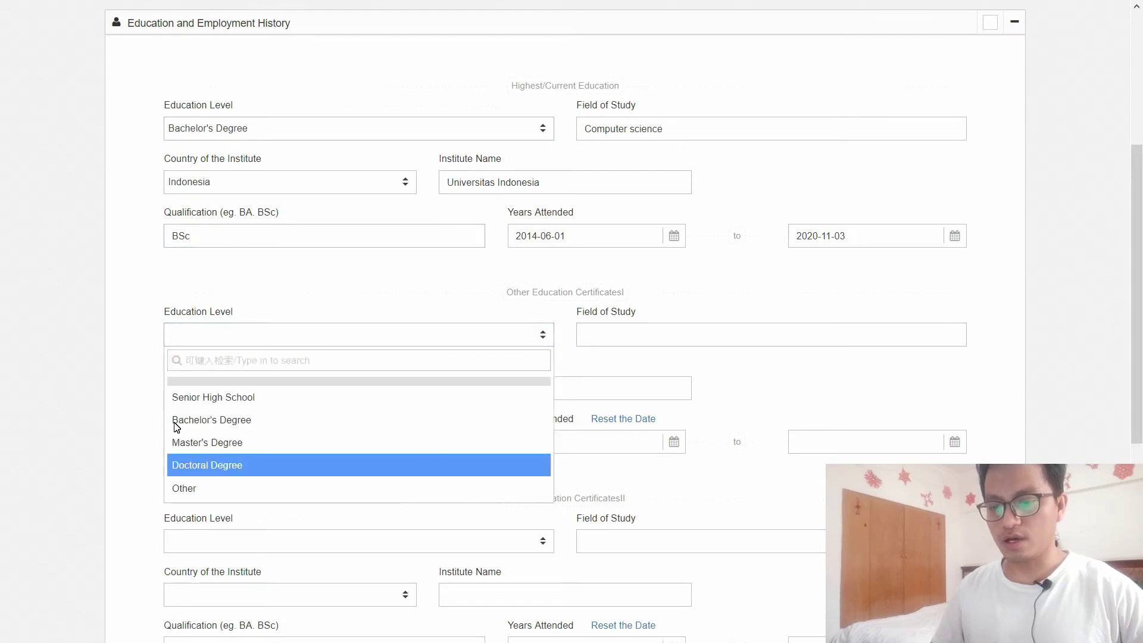
{"action": "left_click", "coordinate": [398, 298]}
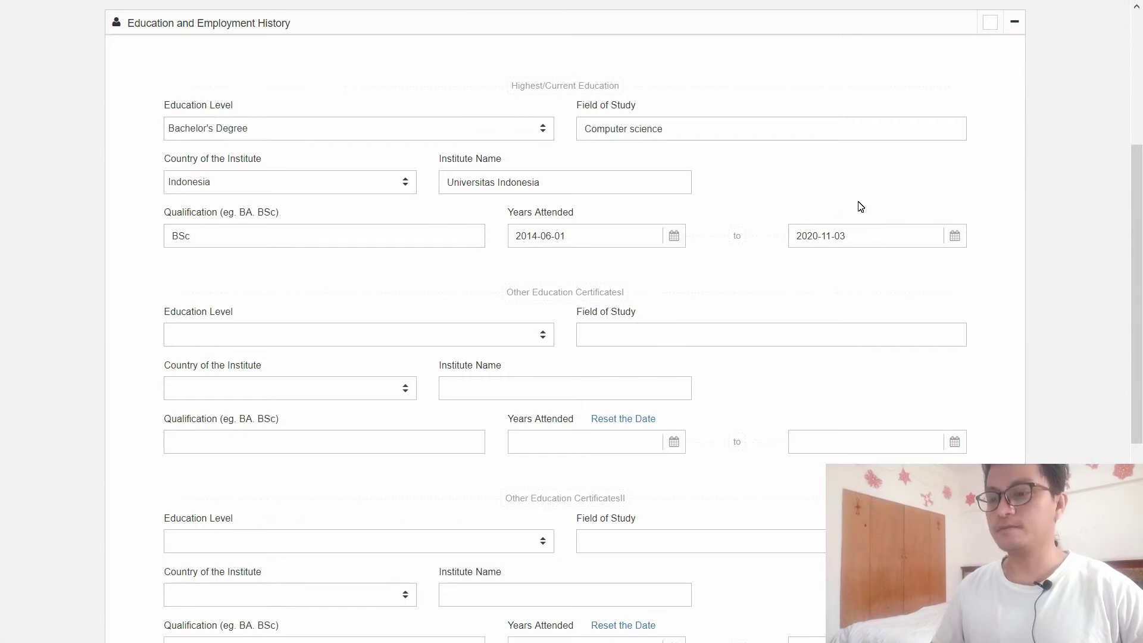
{"action": "scroll", "coordinate": [1139, 417], "scroll_direction": "down", "scroll_amount": 6}
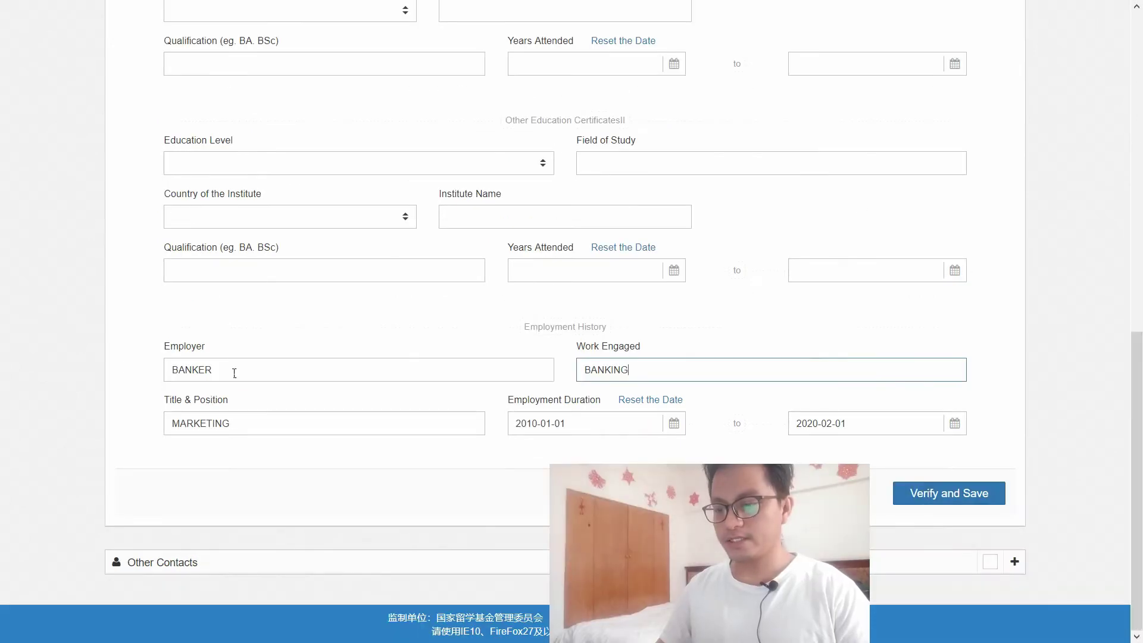
Step: Verify and save the education and employment history
{"action": "left_click", "coordinate": [924, 503]}
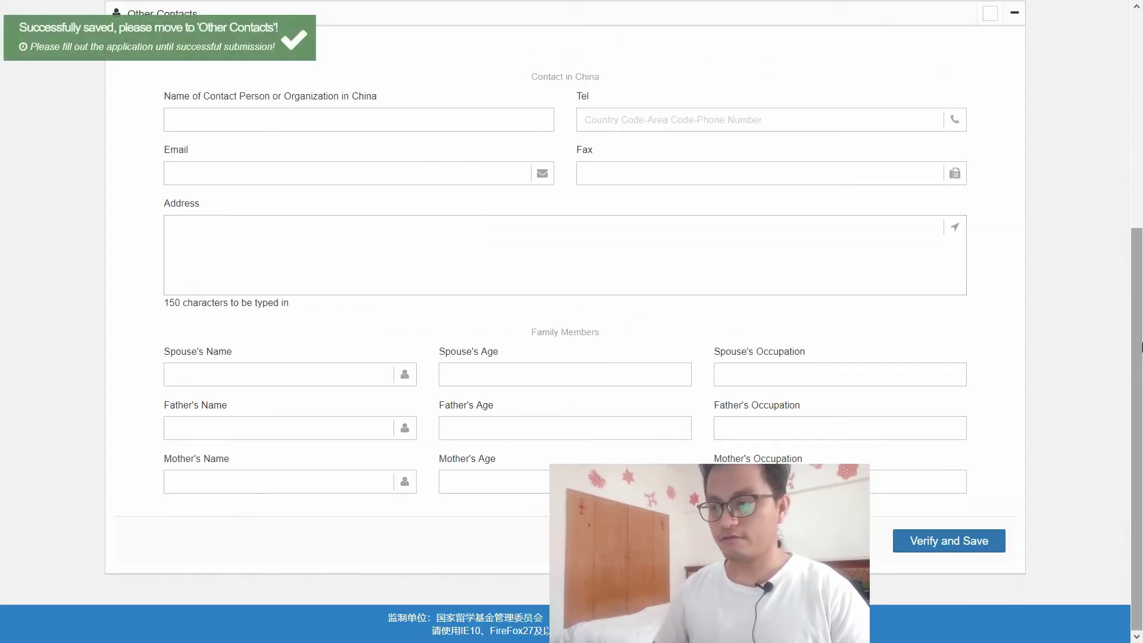
{"action": "scroll", "coordinate": [3, 206], "scroll_direction": "up", "scroll_amount": 2}
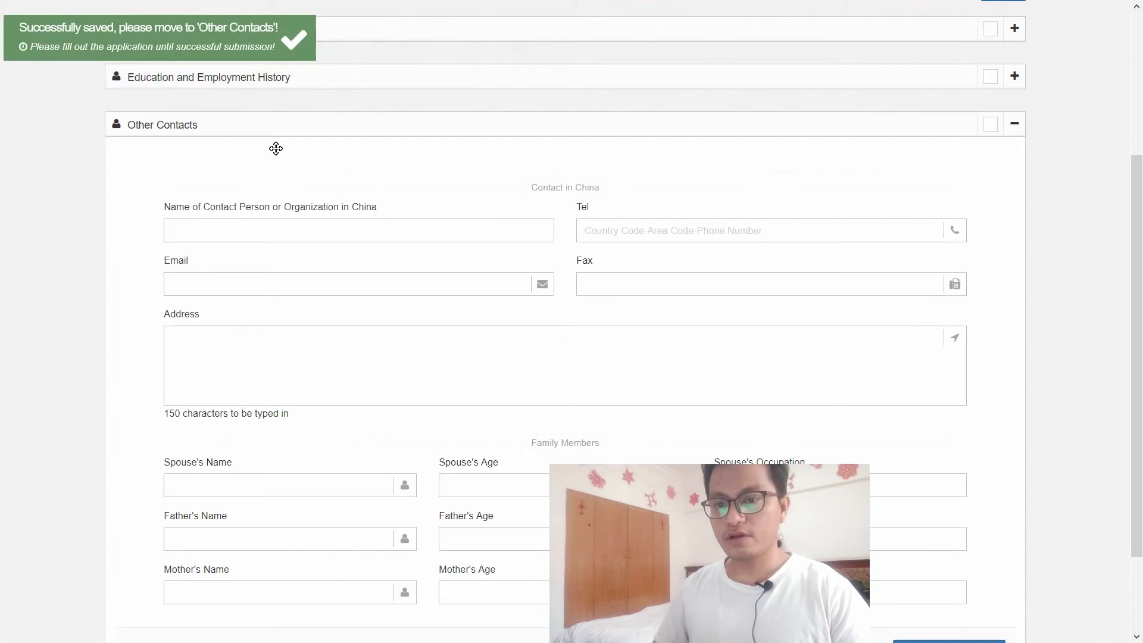
{"action": "scroll", "coordinate": [500, 178], "scroll_direction": "down", "scroll_amount": 1}
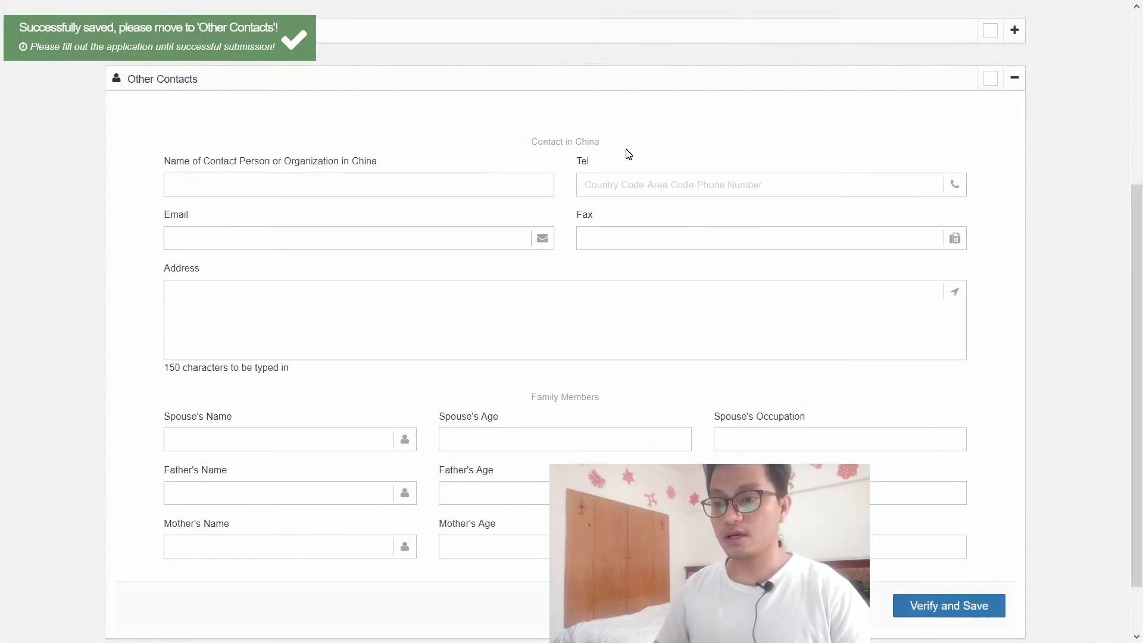
Step: Leave the China contact, address and spouse fields blank and save Other Contacts
{"action": "left_click", "coordinate": [515, 180]}
{"action": "scroll", "coordinate": [679, 178], "scroll_direction": "up", "scroll_amount": 1}
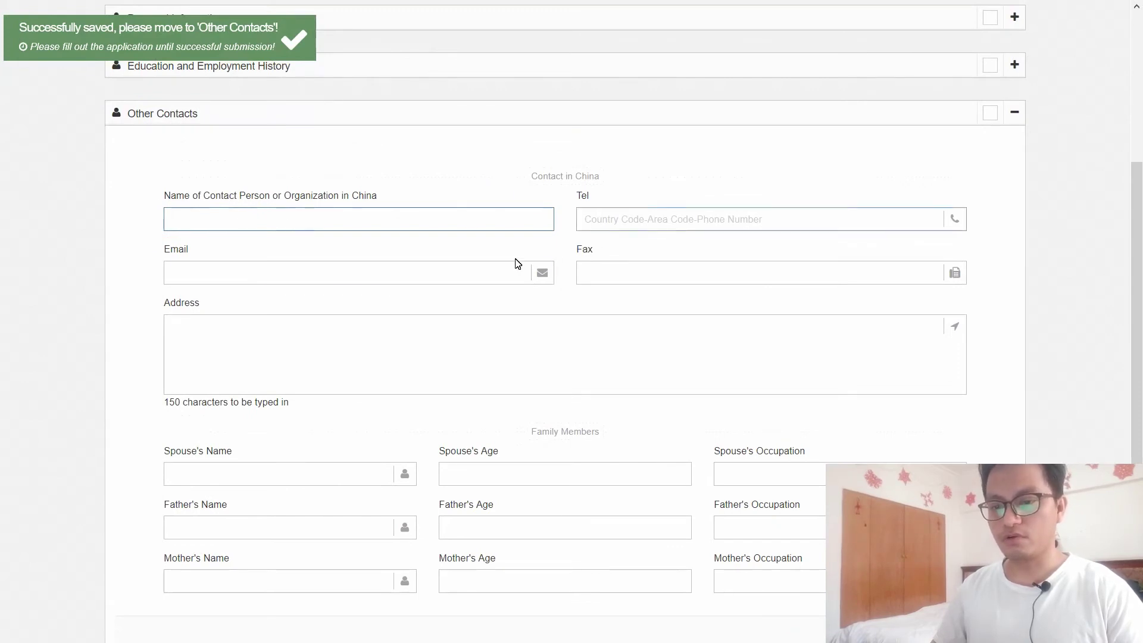
{"action": "left_click", "coordinate": [548, 360]}
{"action": "scroll", "coordinate": [1139, 409], "scroll_direction": "down", "scroll_amount": 2}
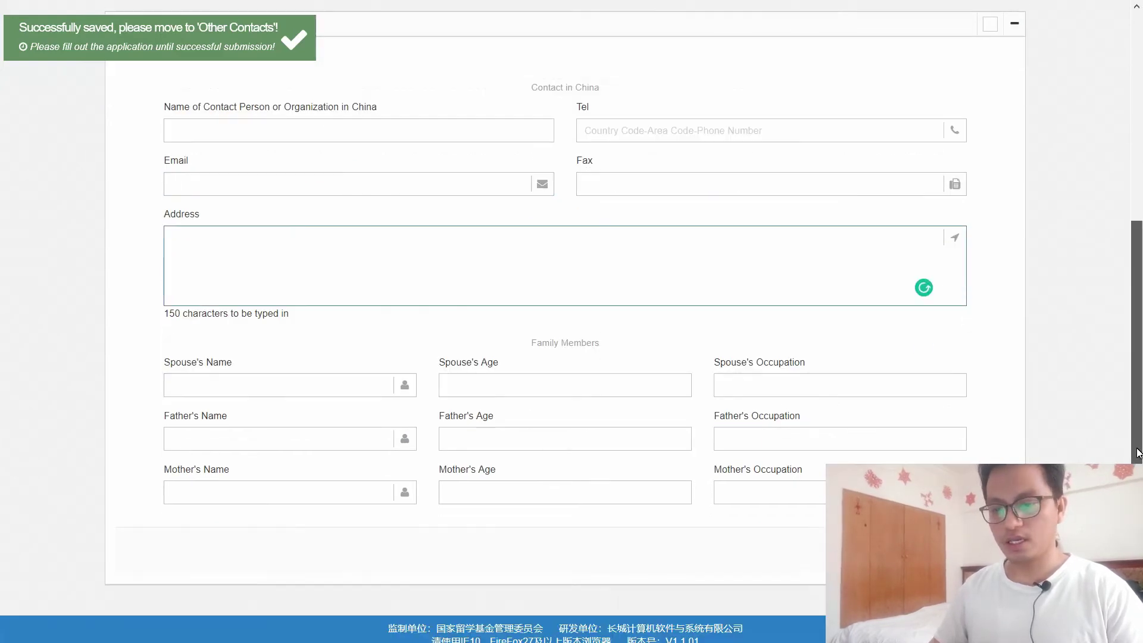
{"action": "scroll", "coordinate": [1138, 409], "scroll_direction": "up", "scroll_amount": 3}
{"action": "scroll", "coordinate": [1140, 381], "scroll_direction": "down", "scroll_amount": 2}
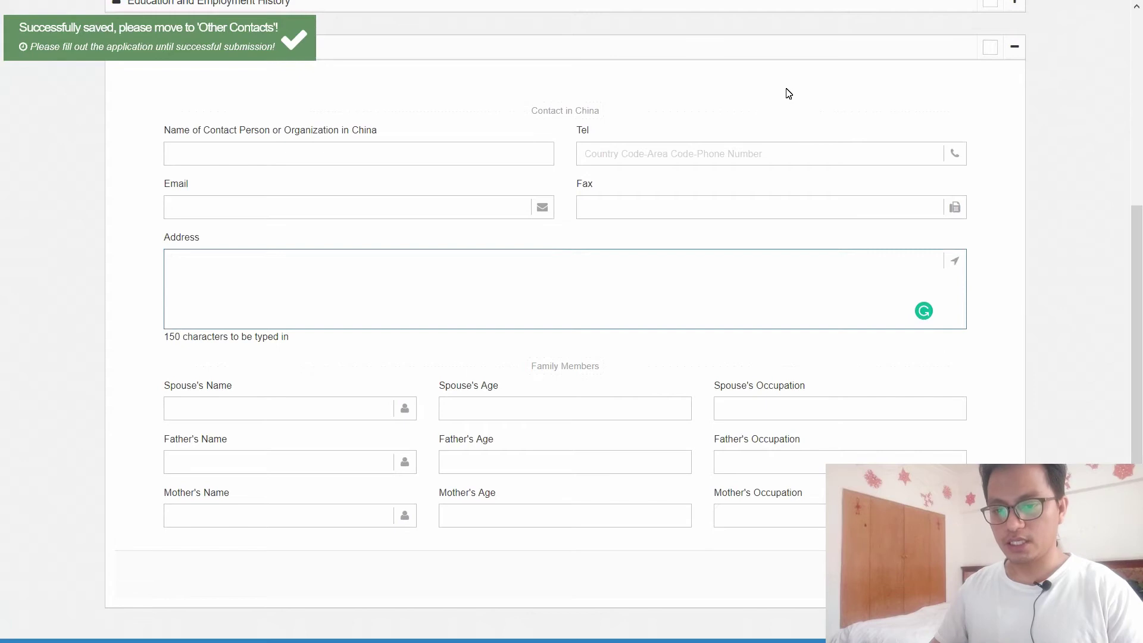
{"action": "scroll", "coordinate": [1139, 360], "scroll_direction": "down", "scroll_amount": 1}
{"action": "left_click", "coordinate": [192, 367]}
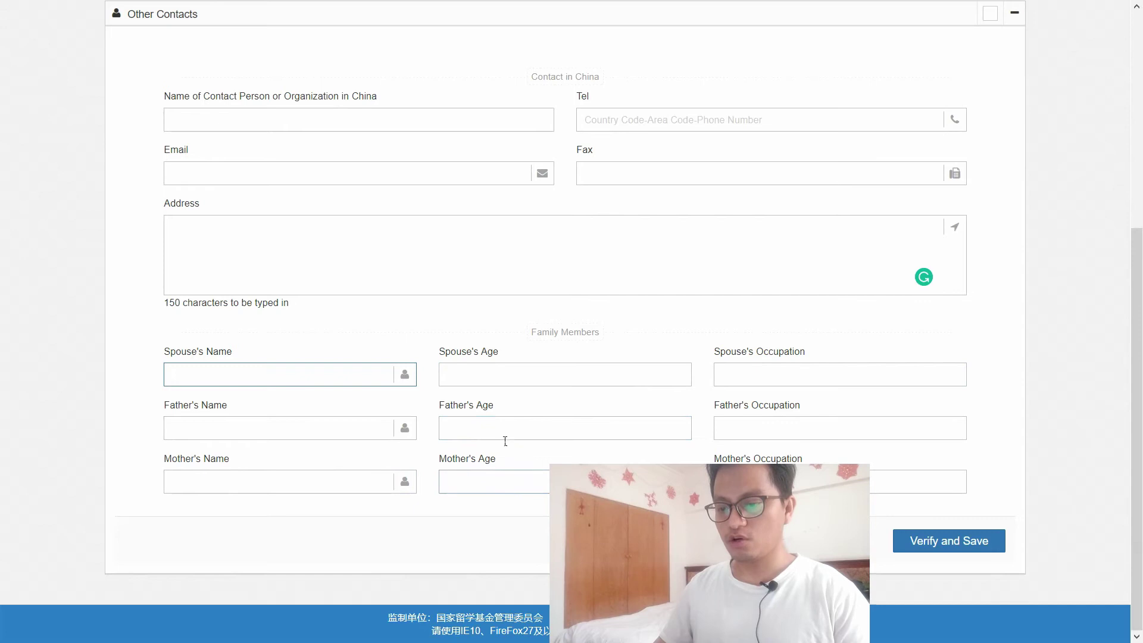
{"action": "left_click", "coordinate": [983, 542]}
{"action": "left_click", "coordinate": [950, 542]}
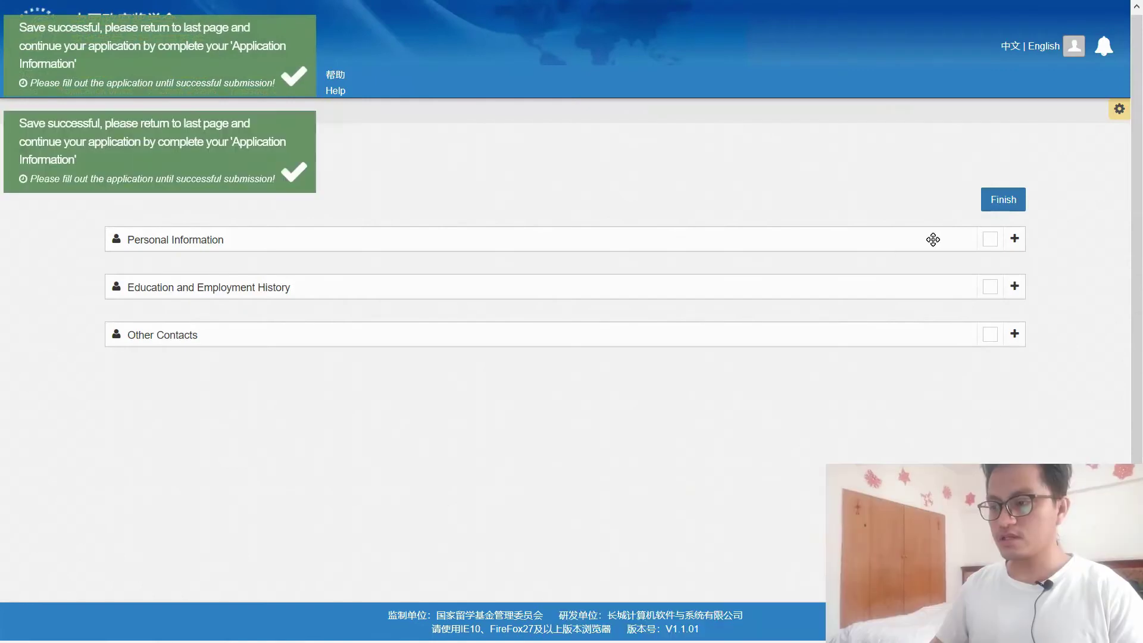
Step: Finish personal details and return to the Unsubmitted Application Status page
{"action": "left_click", "coordinate": [1022, 206]}
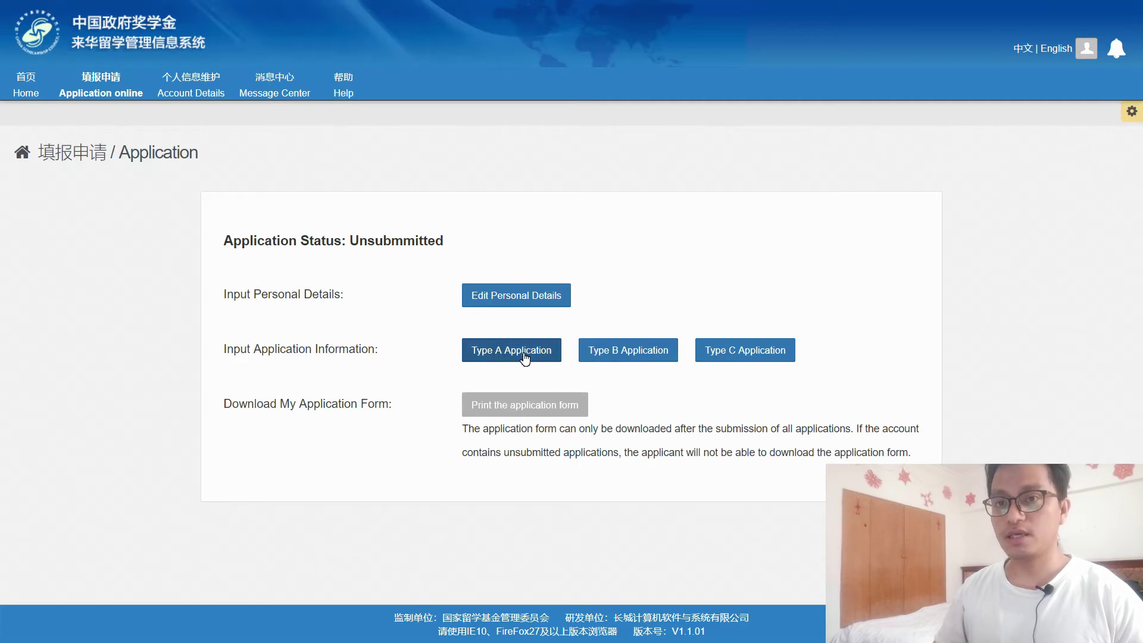
Step: Start the Type A application and check the Agency No. 3602
{"action": "left_click", "coordinate": [524, 356]}
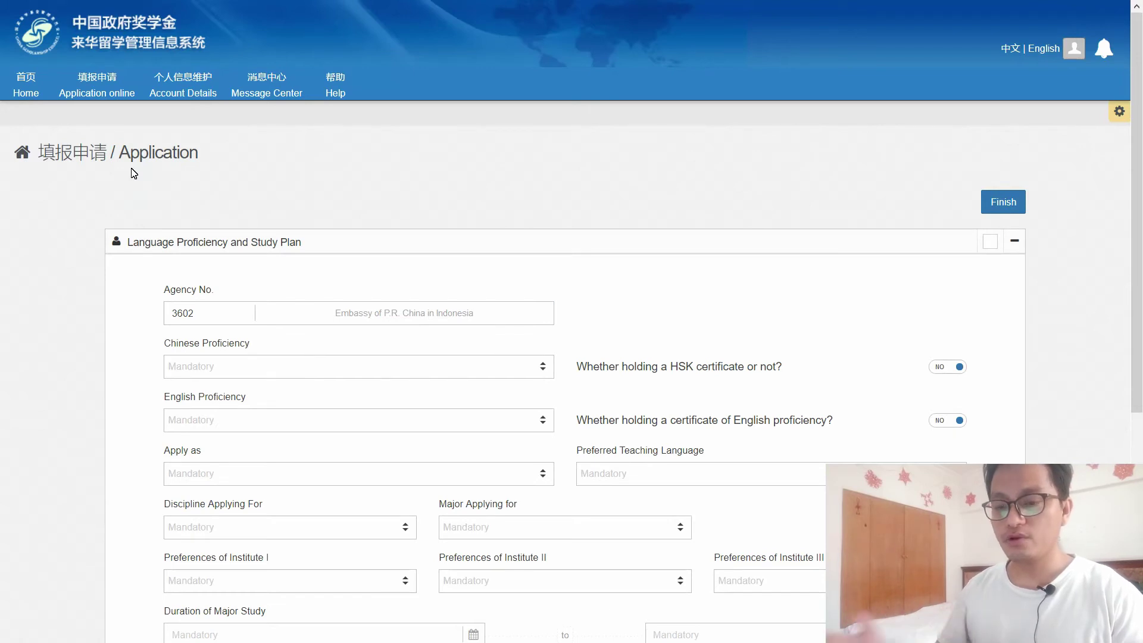
{"action": "left_click", "coordinate": [200, 323]}
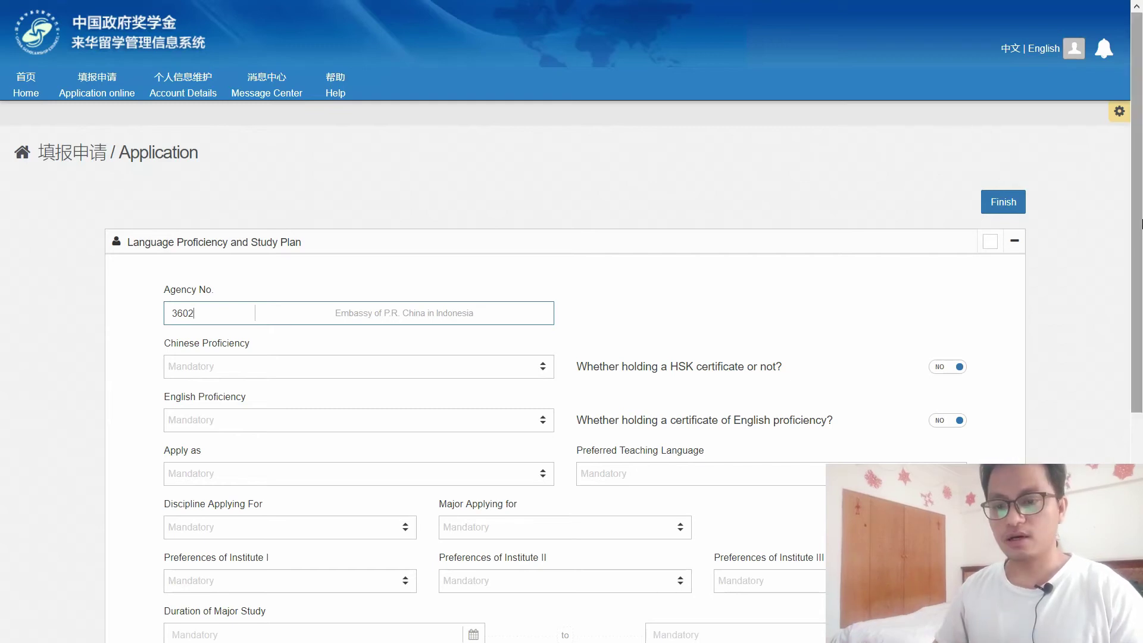
{"action": "left_click_drag", "start_coordinate": [1140, 223], "coordinate": [1140, 311]}
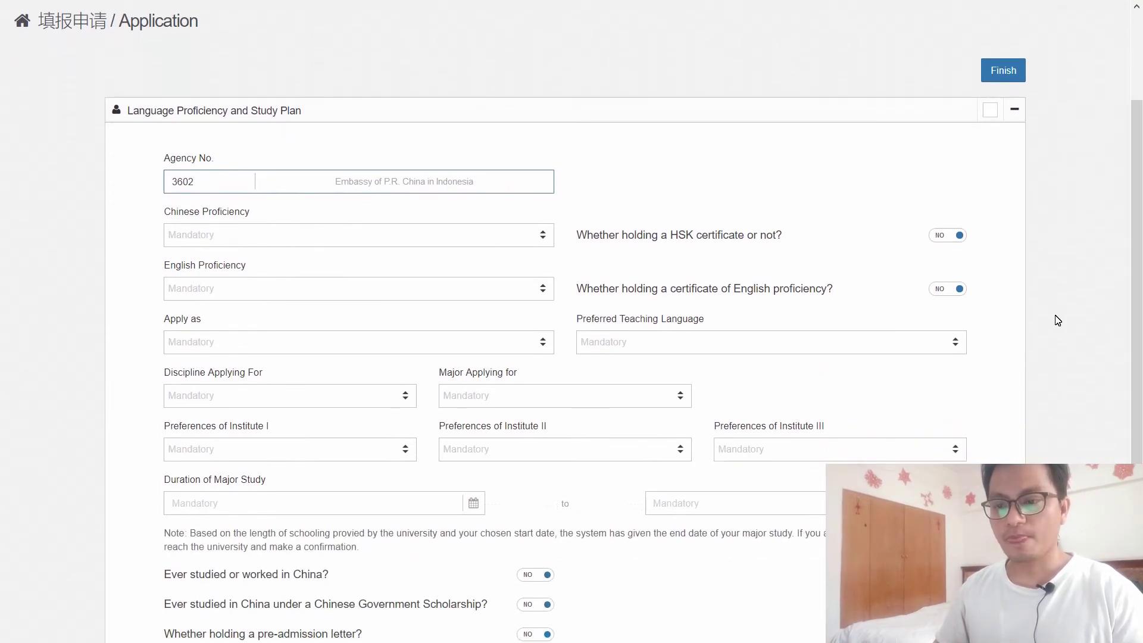
Step: Set Chinese Proficiency to None, English Proficiency to Good, and apply as Master's Degree
{"action": "left_click", "coordinate": [263, 244]}
{"action": "left_click", "coordinate": [348, 238]}
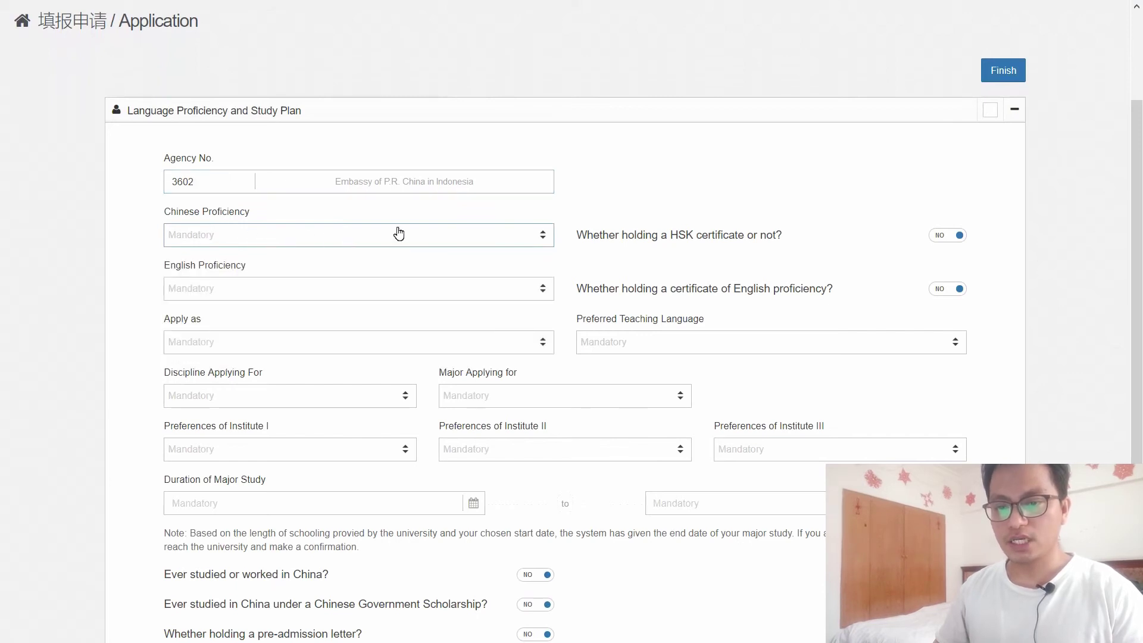
{"action": "left_click", "coordinate": [505, 248]}
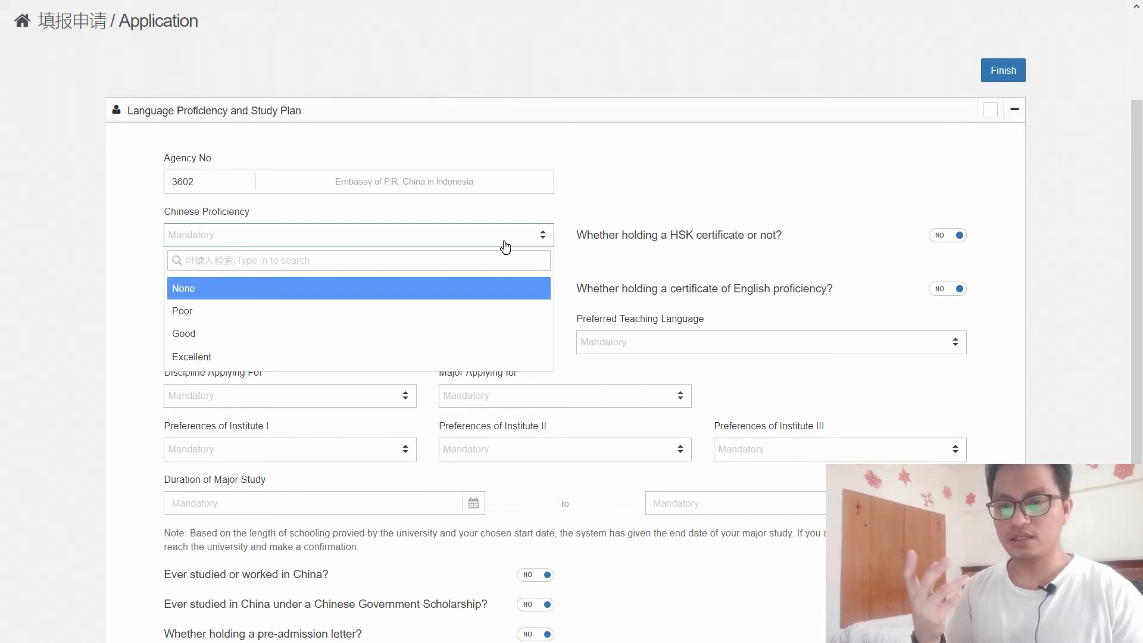
{"action": "left_click", "coordinate": [215, 292]}
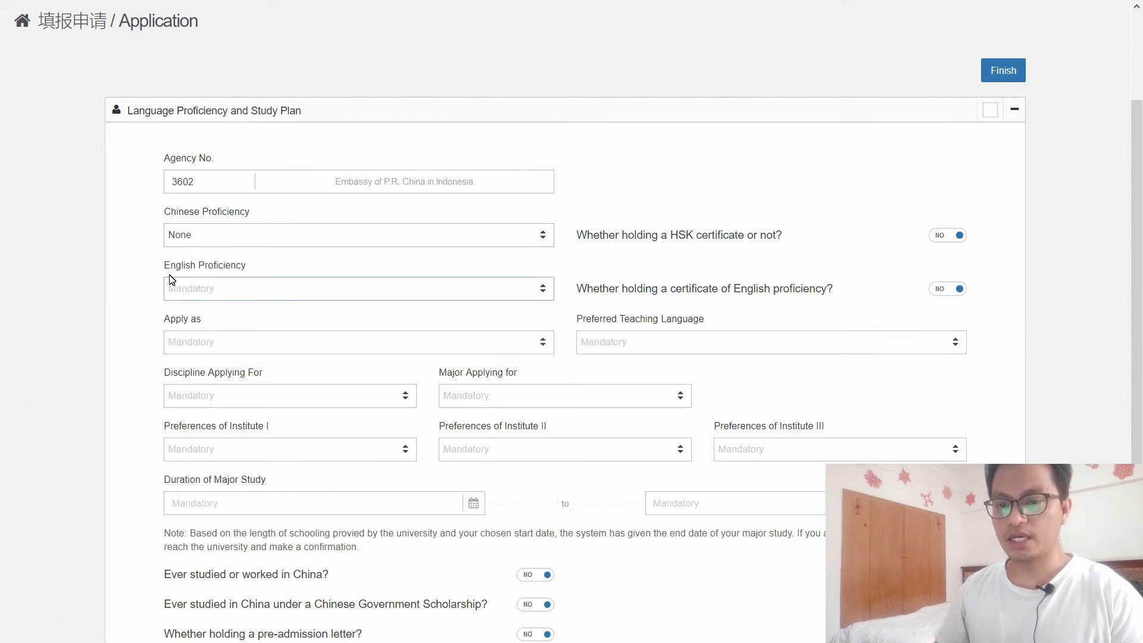
{"action": "left_click", "coordinate": [379, 294]}
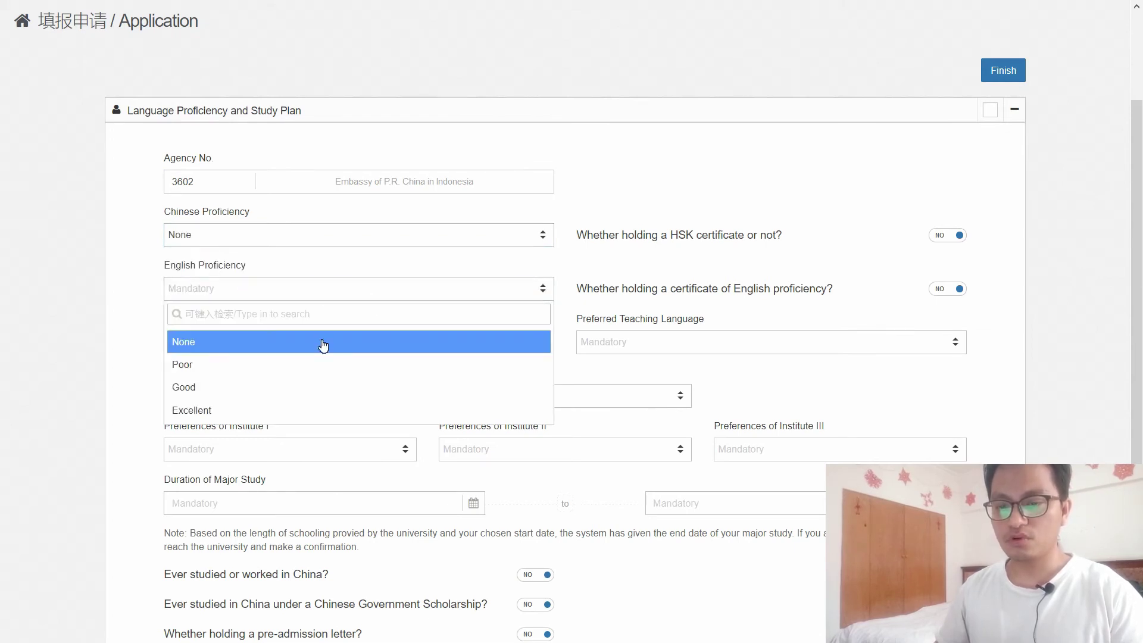
{"action": "left_click", "coordinate": [224, 388]}
{"action": "left_click", "coordinate": [328, 344]}
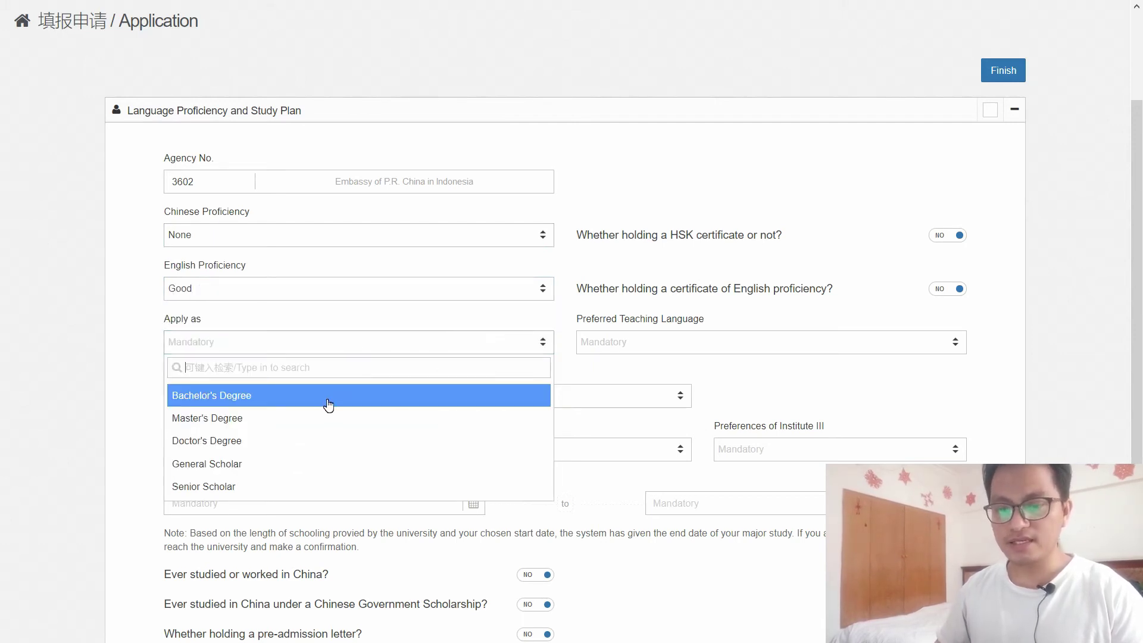
{"action": "left_click", "coordinate": [260, 420]}
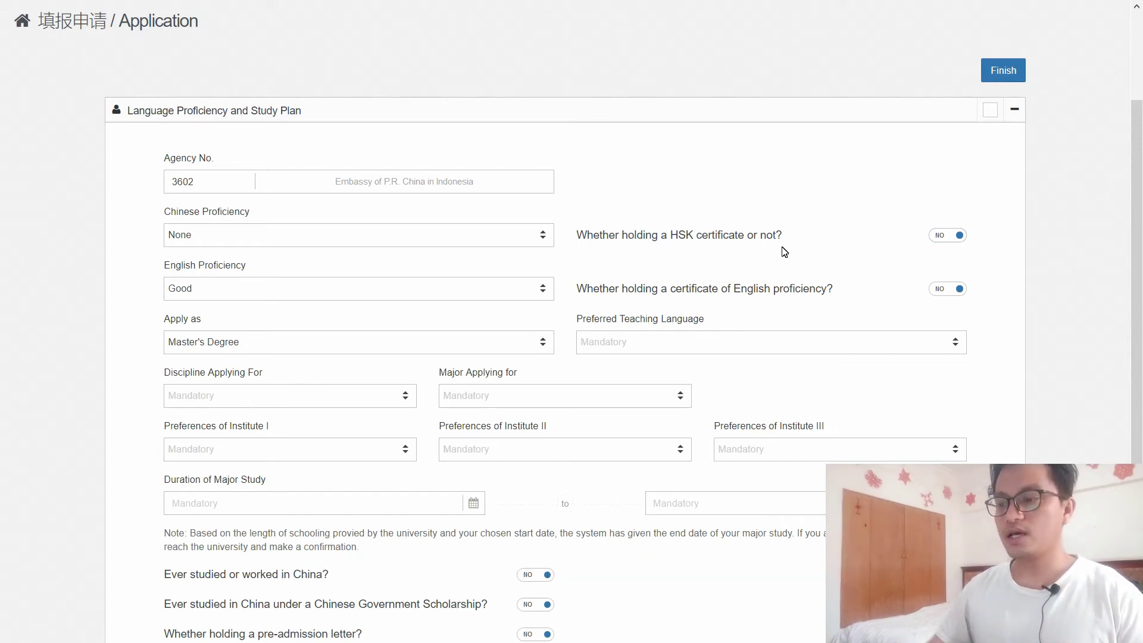
{"action": "left_click", "coordinate": [947, 236]}
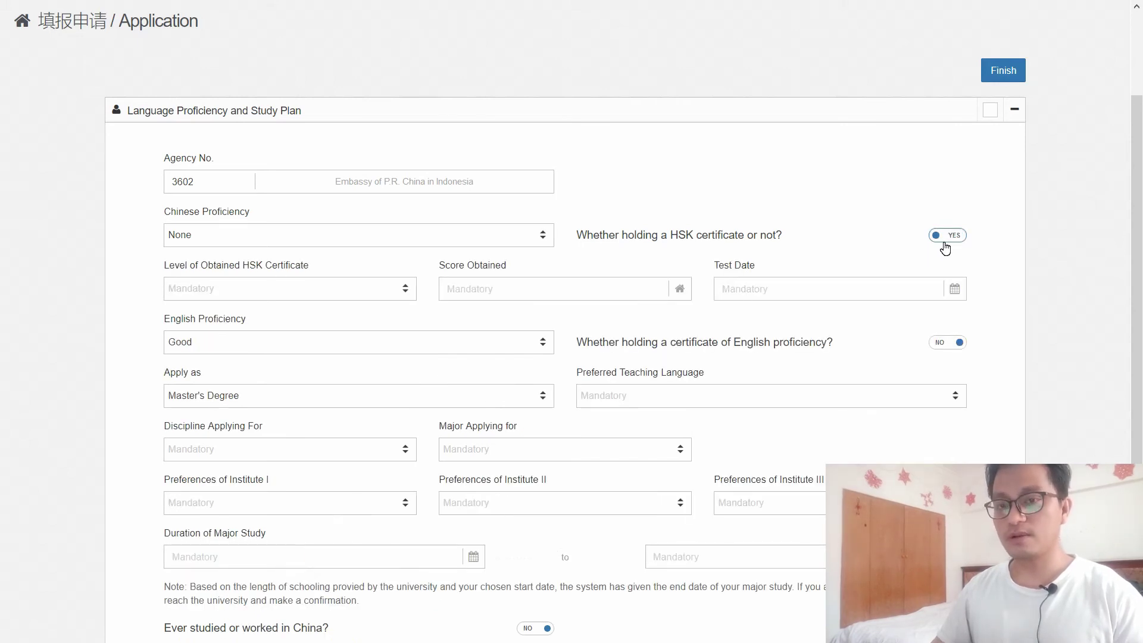
{"action": "left_click", "coordinate": [963, 238]}
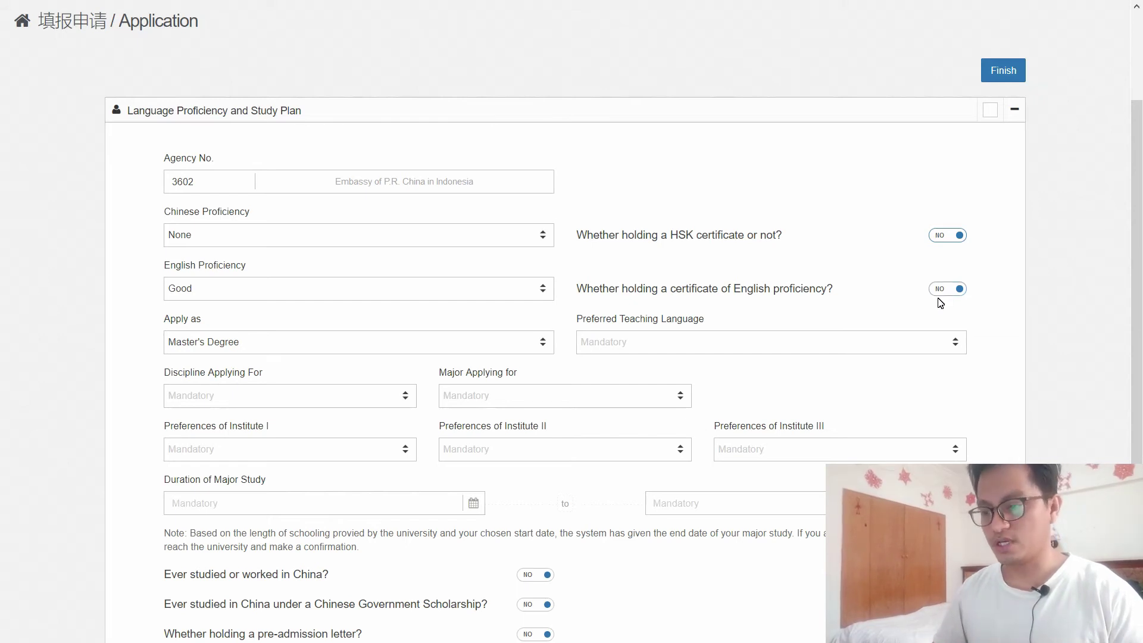
{"action": "left_click", "coordinate": [952, 293]}
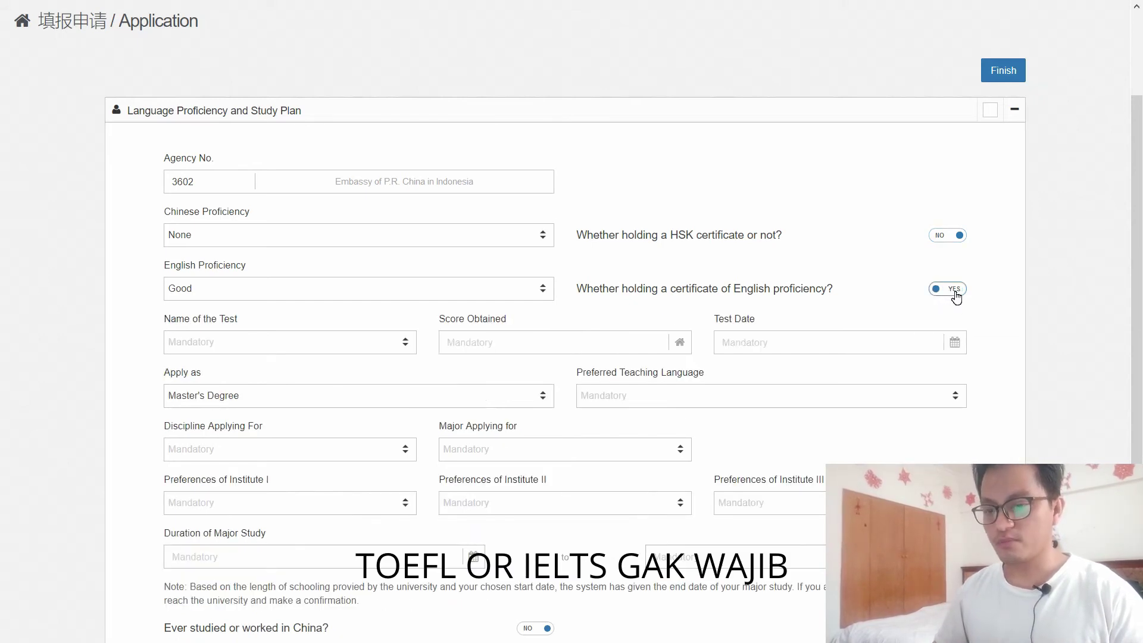
{"action": "left_click", "coordinate": [955, 291]}
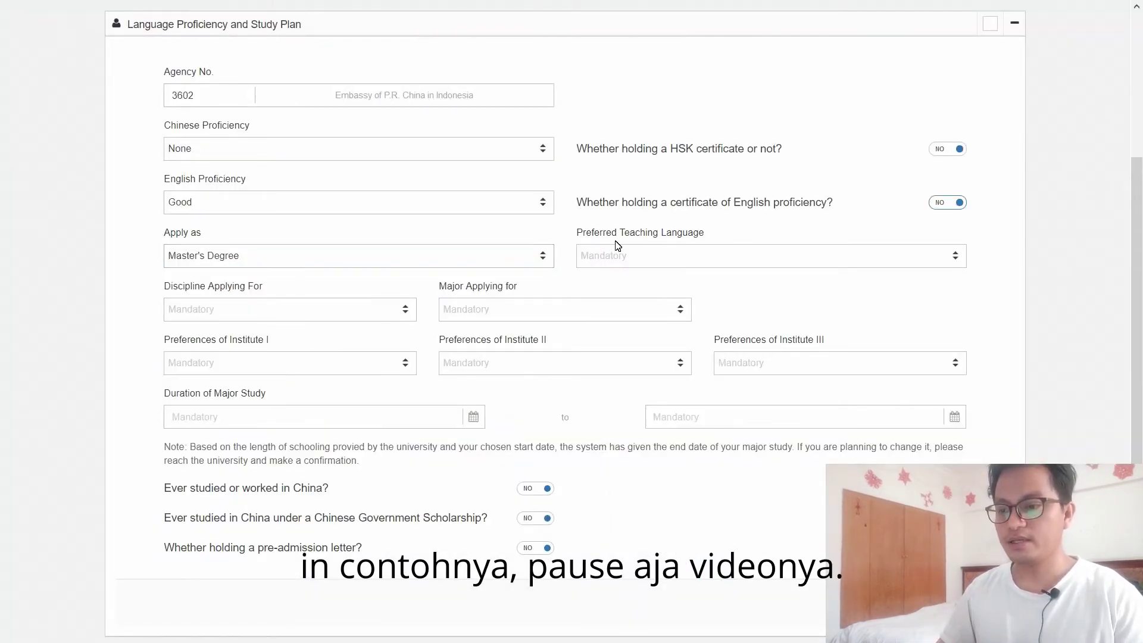
Step: Choose English as Preferred Teaching Language after trying Chinese, and close the dropdown
{"action": "left_click", "coordinate": [731, 261]}
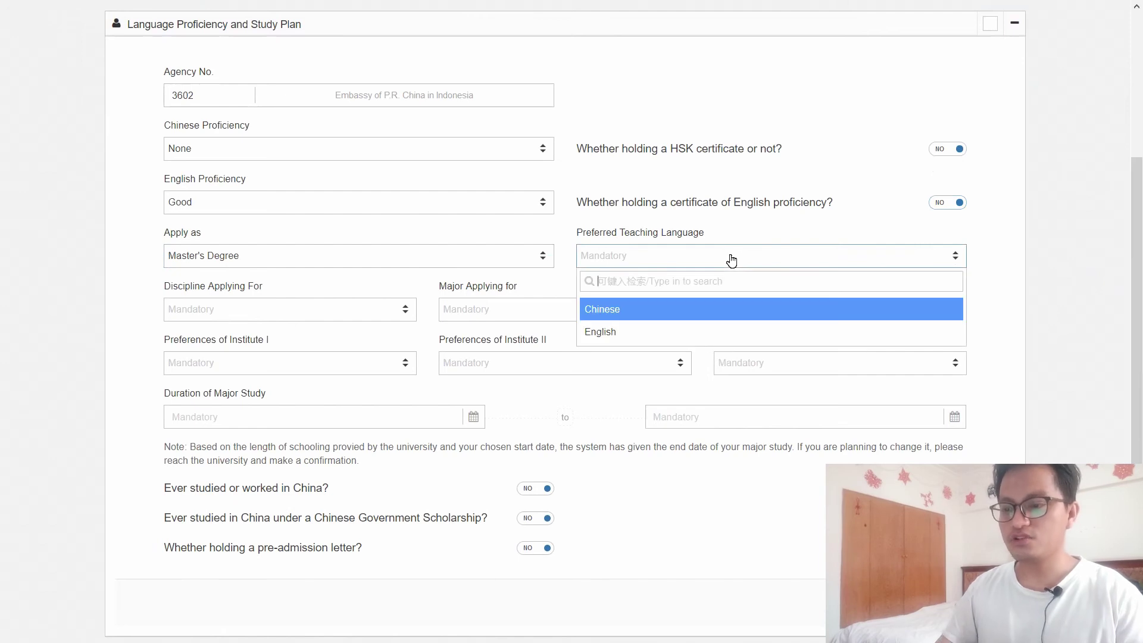
{"action": "left_click", "coordinate": [646, 312]}
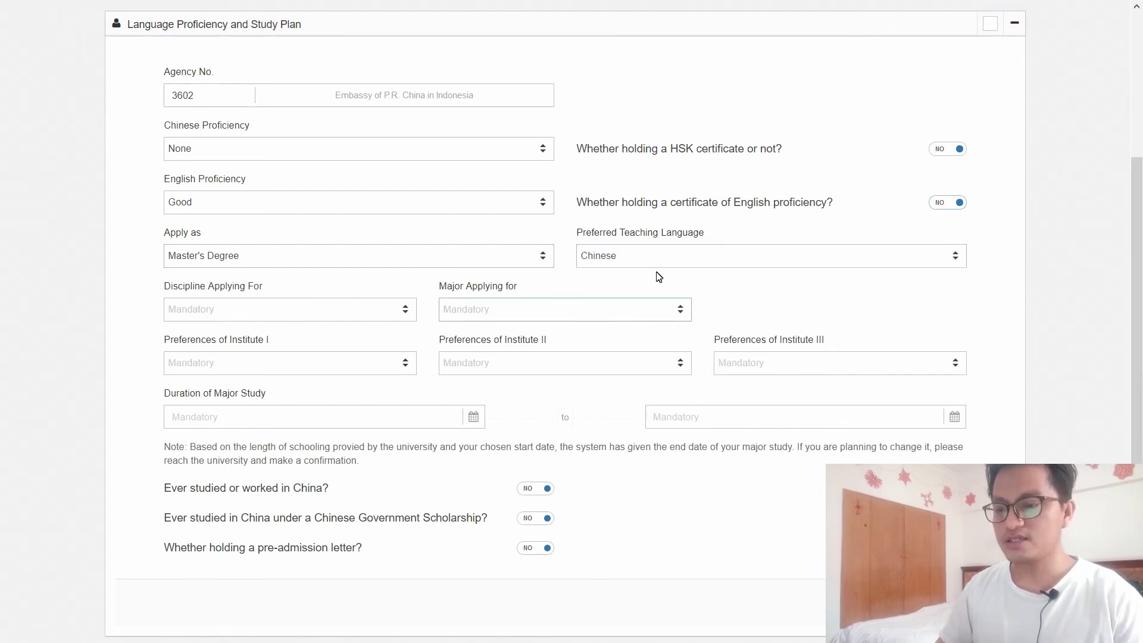
{"action": "left_click", "coordinate": [658, 262]}
{"action": "left_click", "coordinate": [661, 331]}
{"action": "left_click", "coordinate": [663, 257]}
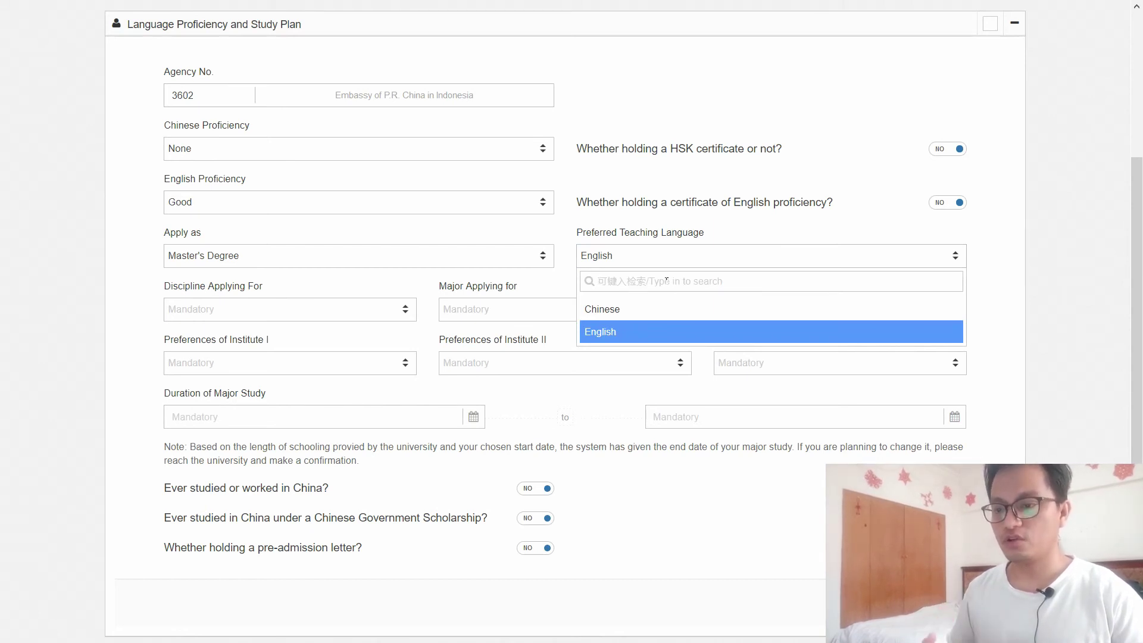
{"action": "left_click", "coordinate": [648, 331]}
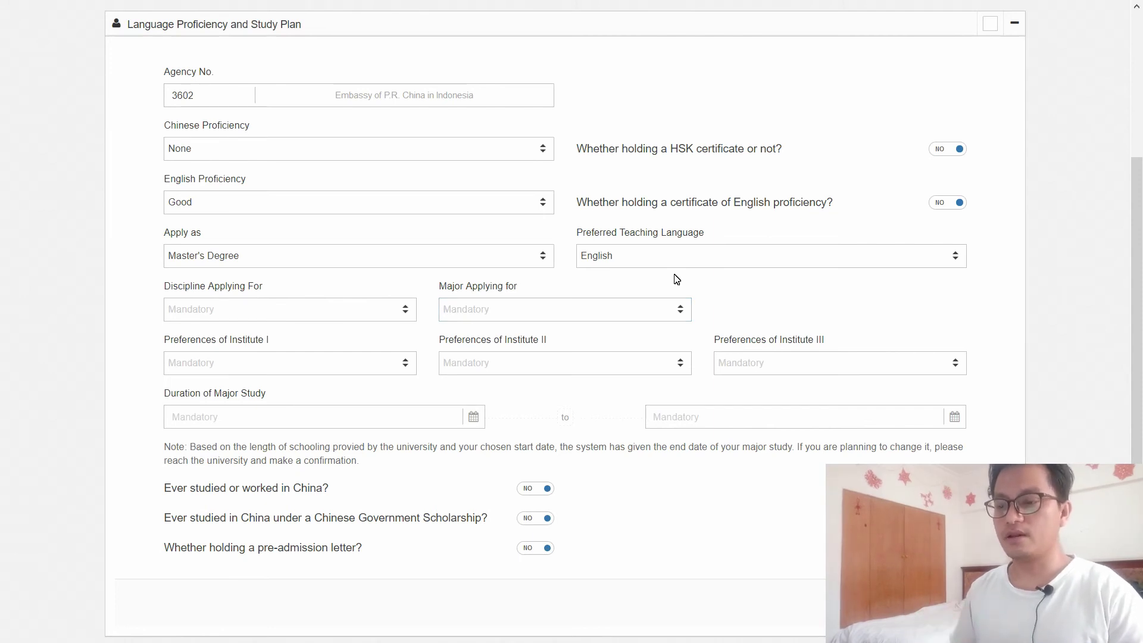
{"action": "left_click", "coordinate": [700, 263]}
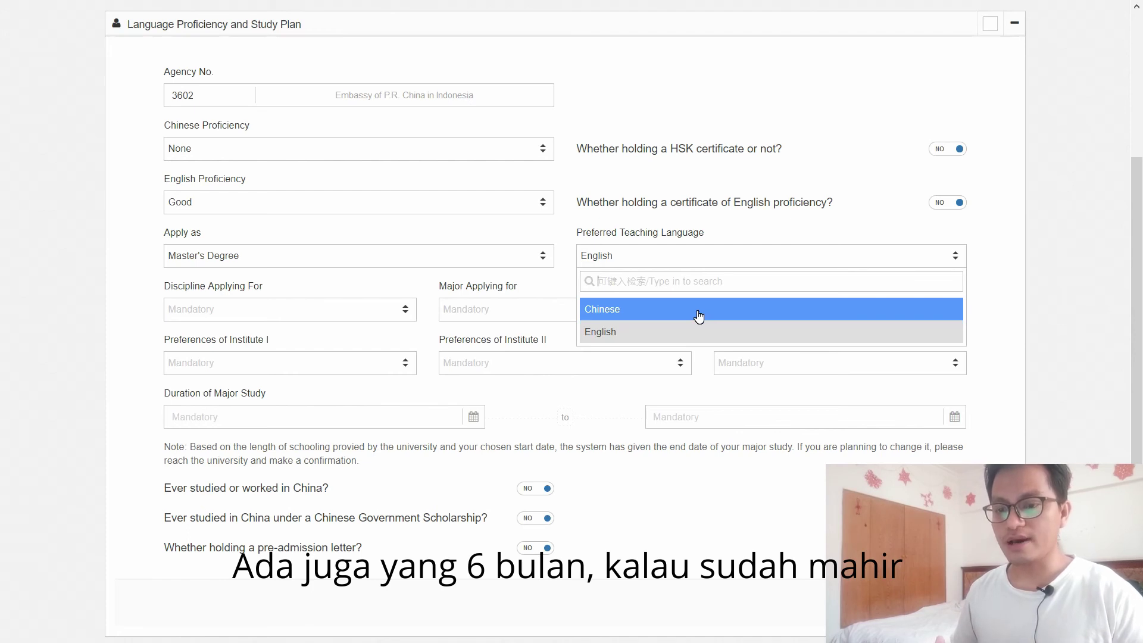
{"action": "left_click", "coordinate": [699, 316]}
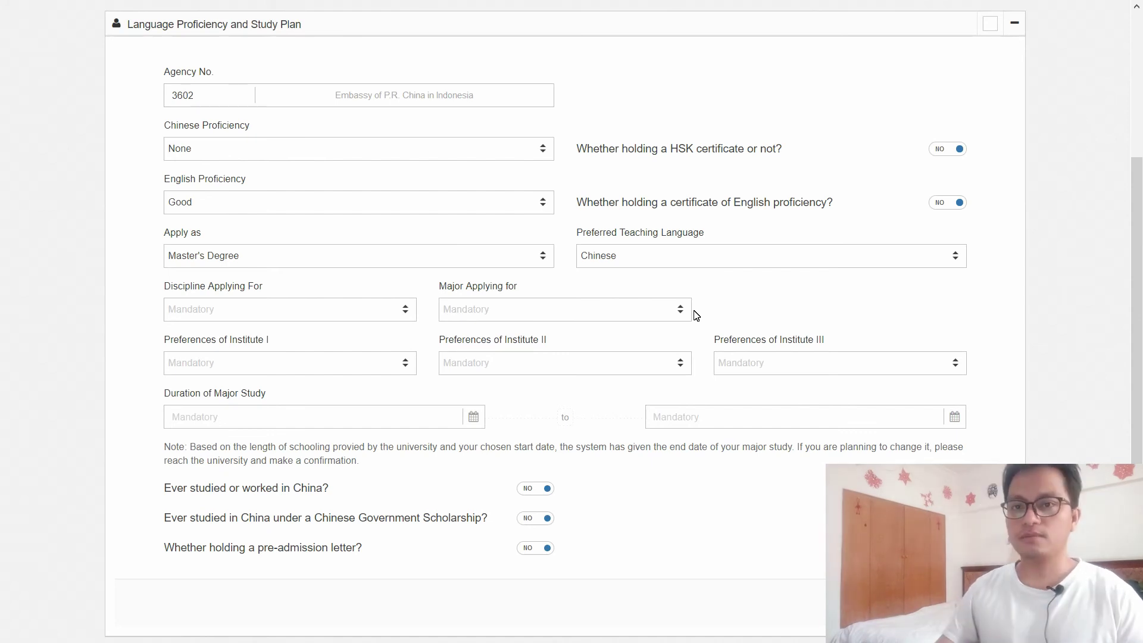
{"action": "left_click", "coordinate": [708, 265]}
{"action": "left_click", "coordinate": [708, 332]}
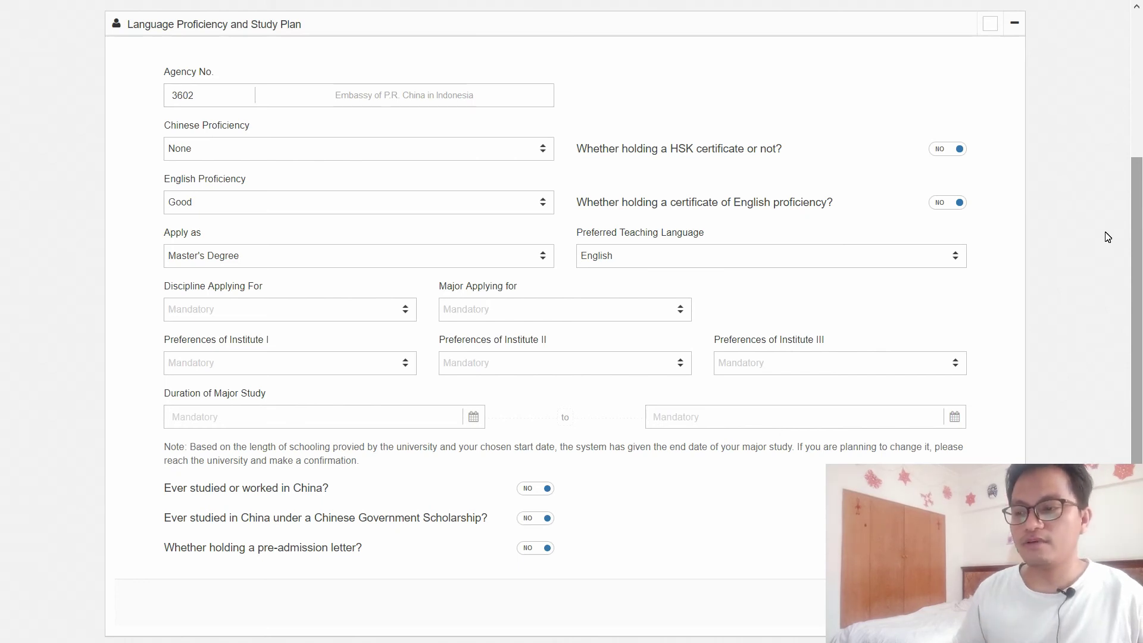
{"action": "left_click", "coordinate": [925, 261]}
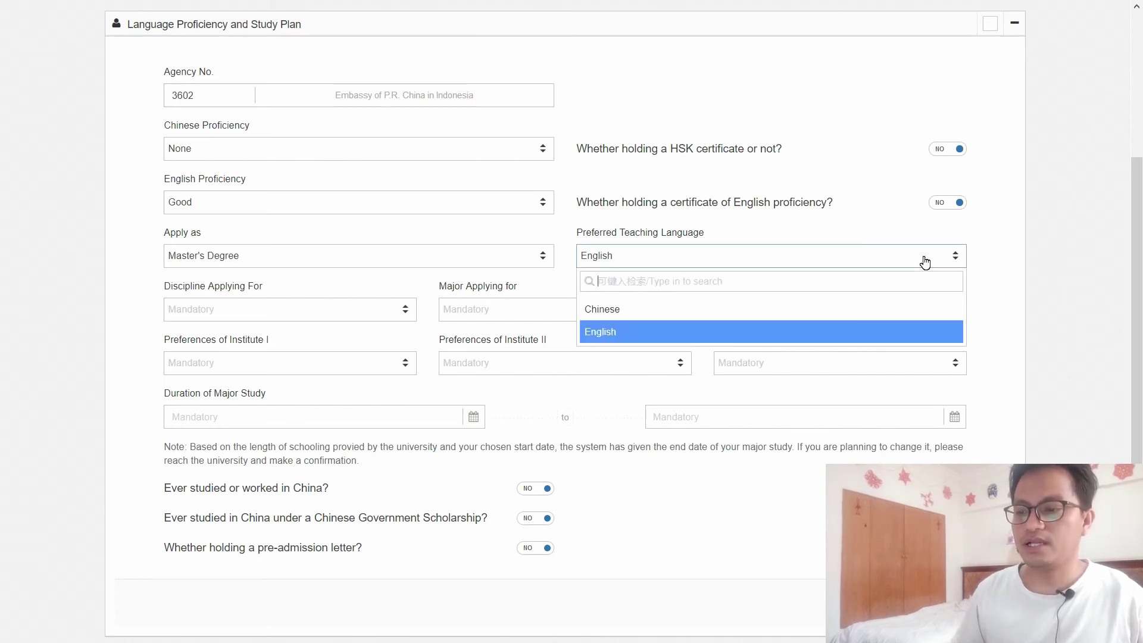
{"action": "left_click", "coordinate": [1000, 256]}
{"action": "scroll", "coordinate": [239, 292], "scroll_direction": "down", "scroll_amount": 1}
Step: Search the discipline list with 'eng' and choose Engineering
{"action": "left_click", "coordinate": [324, 295]}
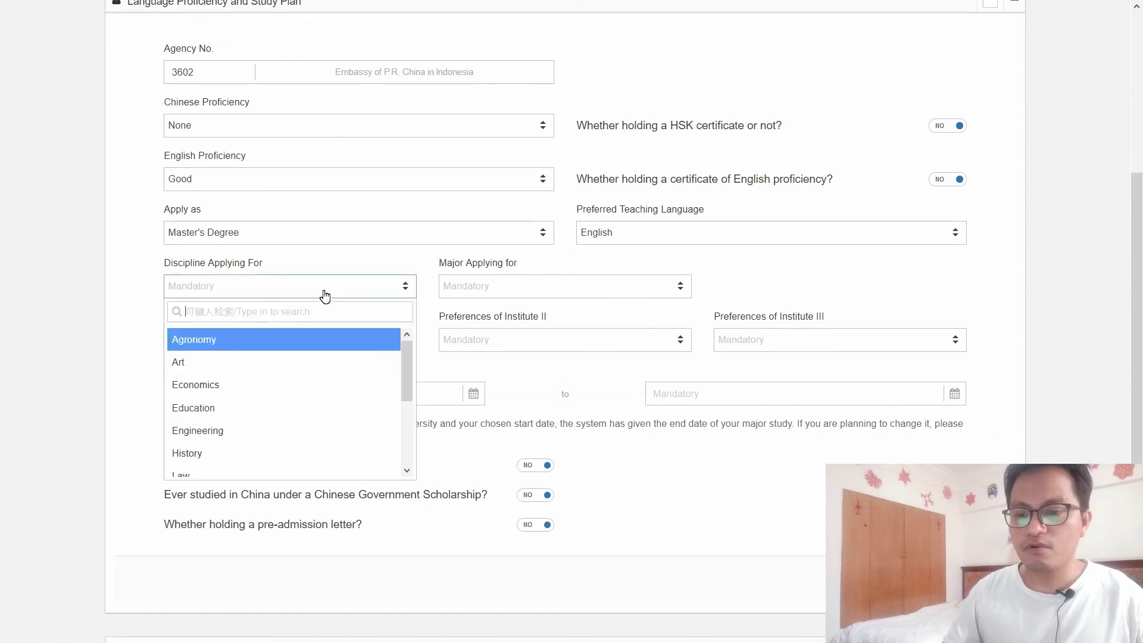
{"action": "type", "text": "COM"}
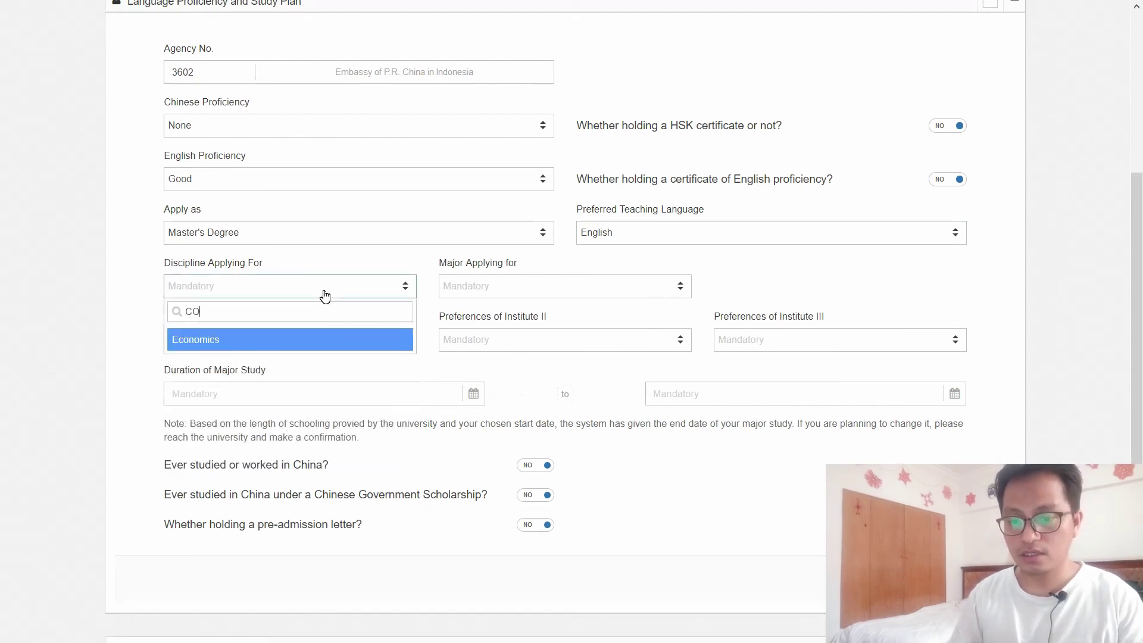
{"action": "key", "text": "BackSpace"}
{"action": "key", "text": "BackSpace"}
{"action": "key", "text": "BackSpace"}
{"action": "key", "text": "Caps_Lock"}
{"action": "type", "text": "com"}
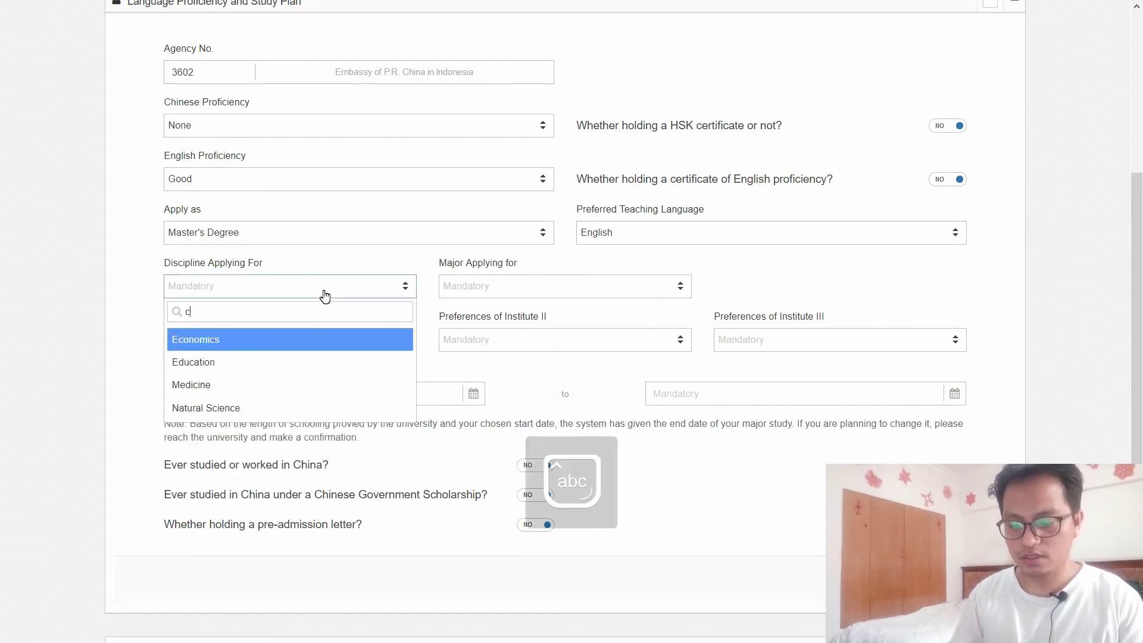
{"action": "key", "text": "BackSpace"}
{"action": "key", "text": "BackSpace"}
{"action": "key", "text": "BackSpace"}
{"action": "type", "text": "eng"}
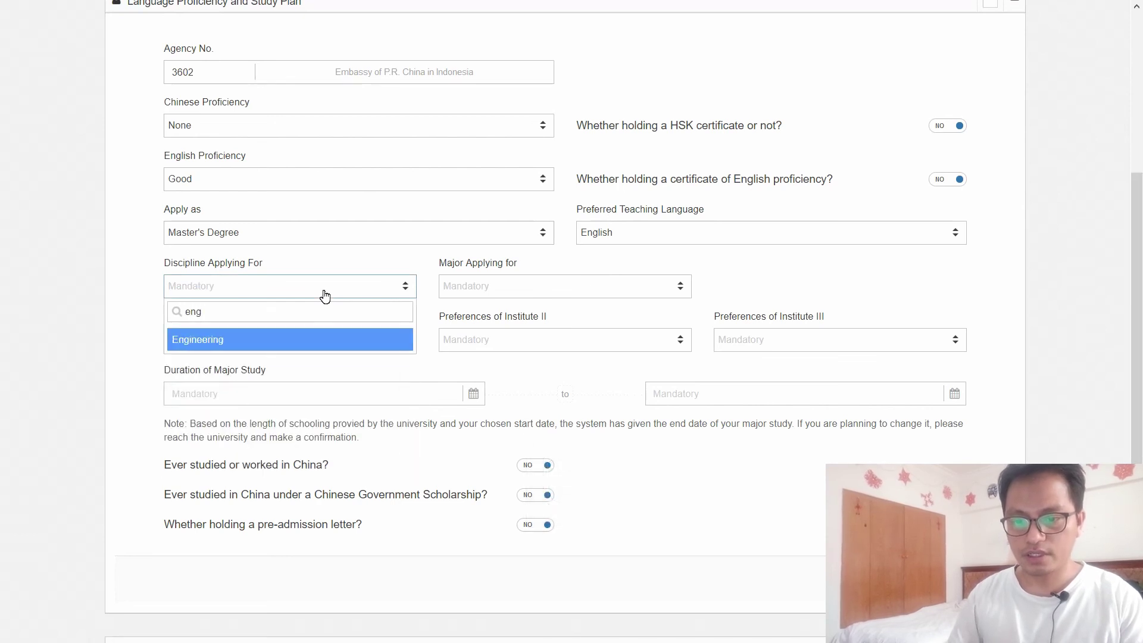
{"action": "left_click", "coordinate": [208, 341]}
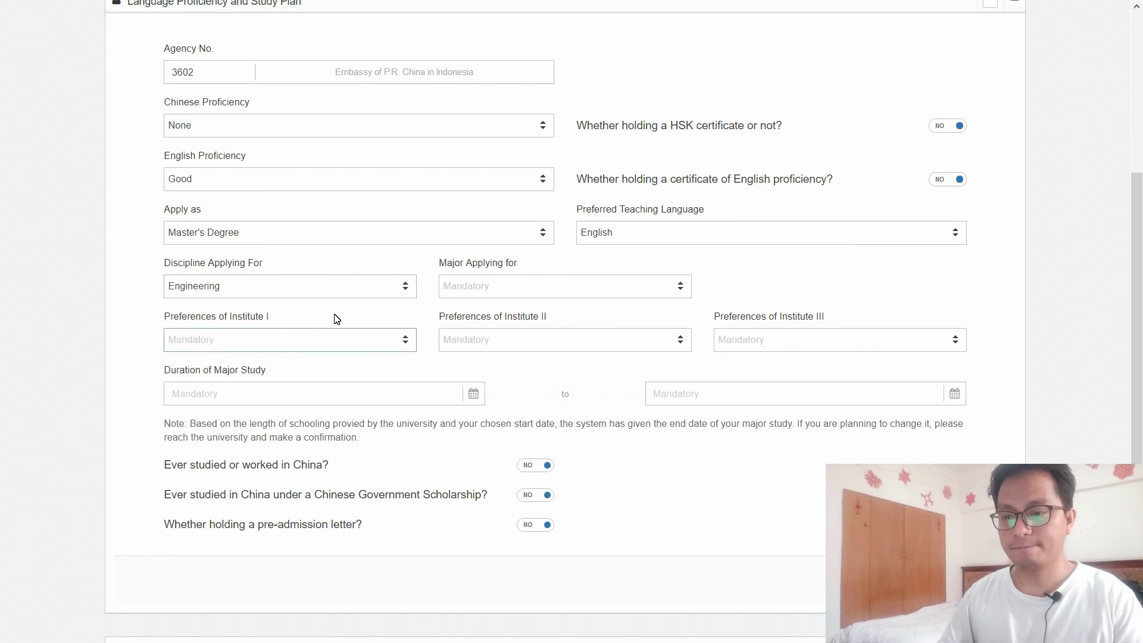
Step: Choose Computer Science and Technology major and Harbin Institute of Technology as first-choice institute
{"action": "left_click", "coordinate": [517, 295]}
{"action": "type", "text": "com"}
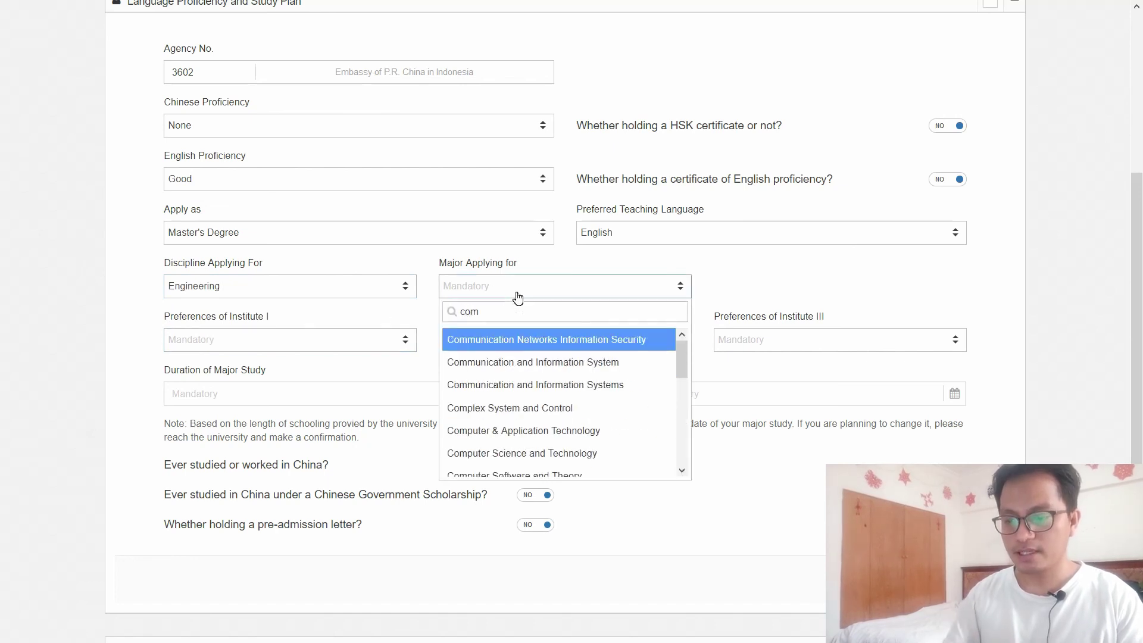
{"action": "type", "text": "puter sc"}
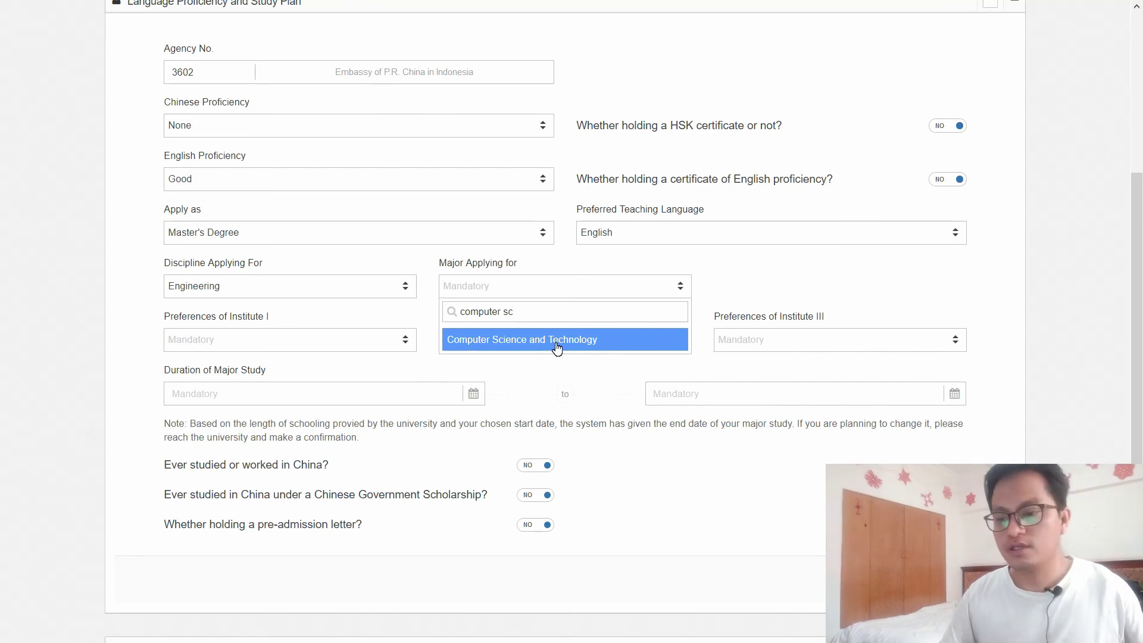
{"action": "left_click", "coordinate": [557, 341]}
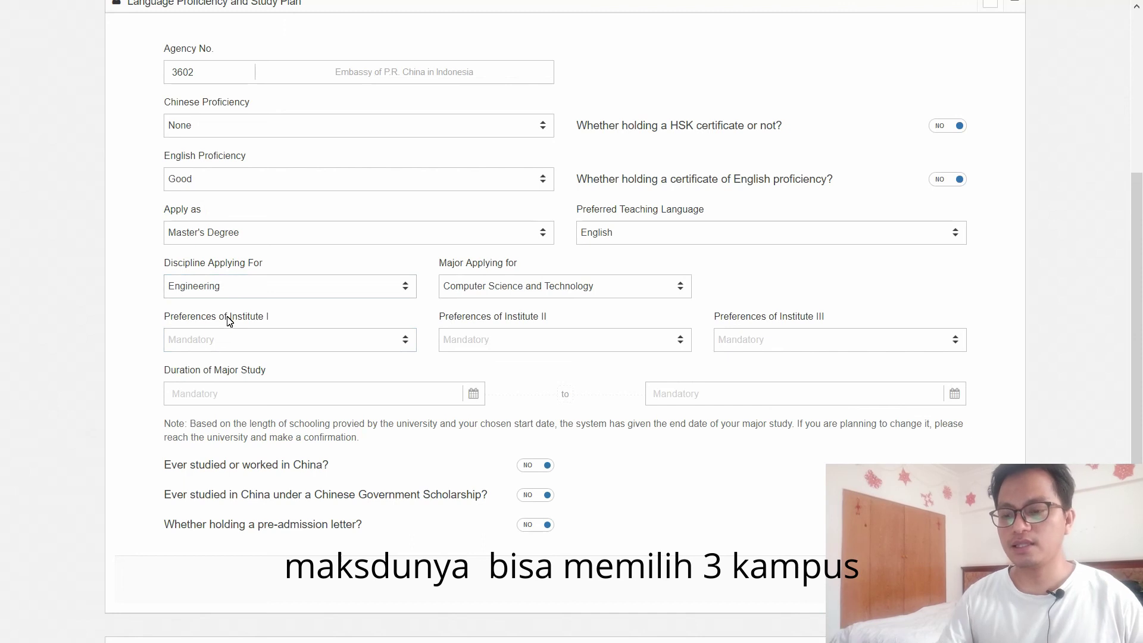
{"action": "left_click", "coordinate": [288, 345]}
{"action": "left_click", "coordinate": [323, 411]}
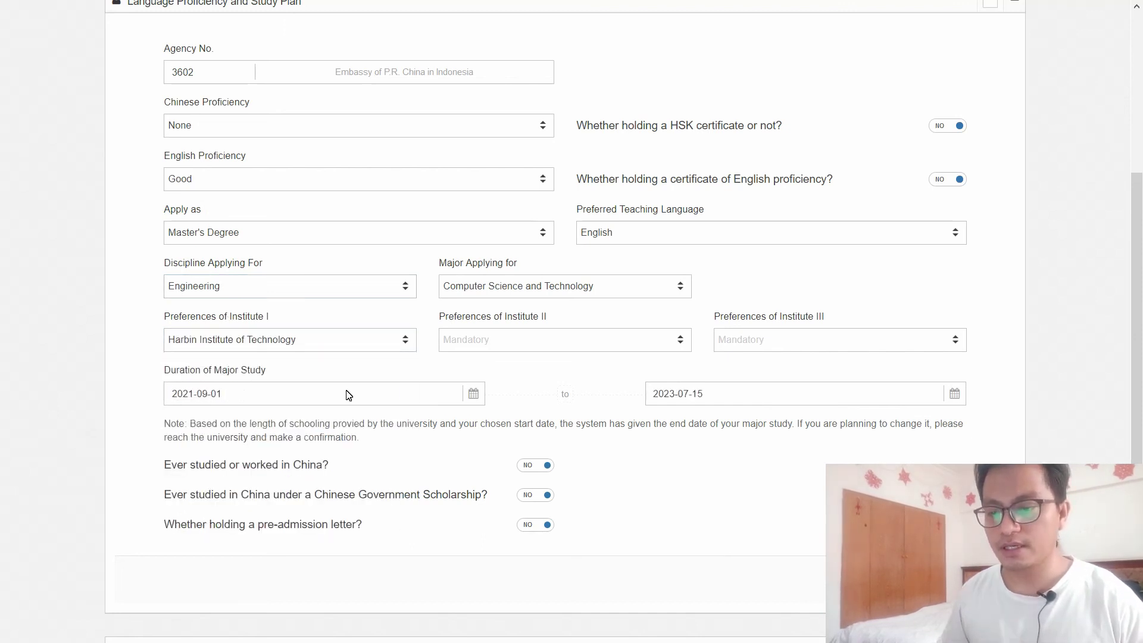
Step: Choose Zhejiang University of Science and Technology as the second-choice institute
{"action": "left_click", "coordinate": [608, 338]}
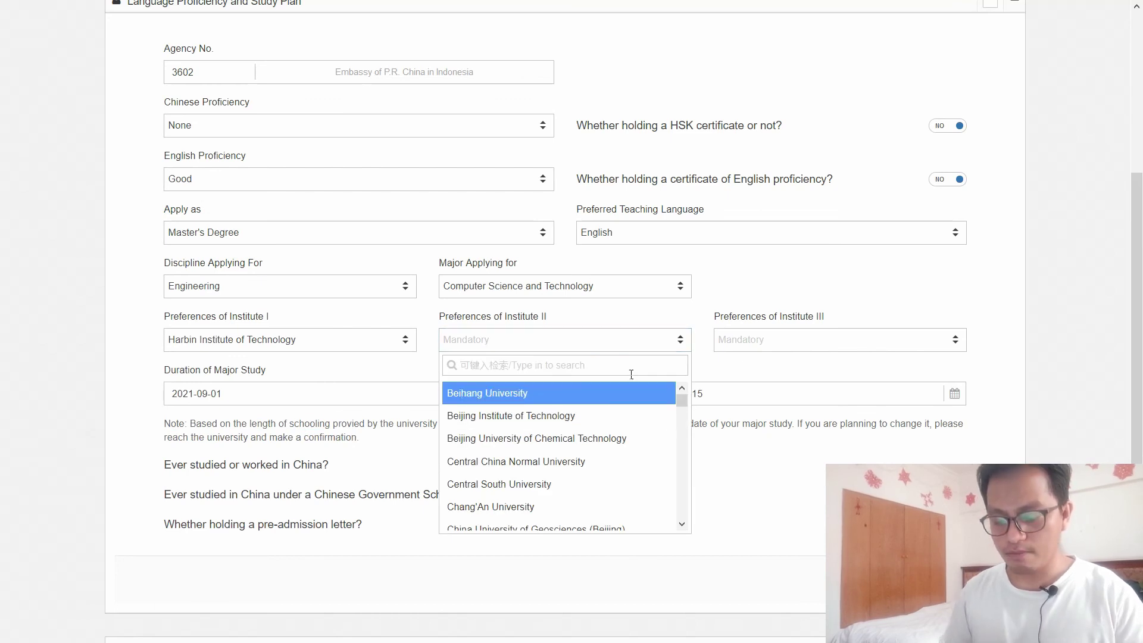
{"action": "type", "text": "zhe"}
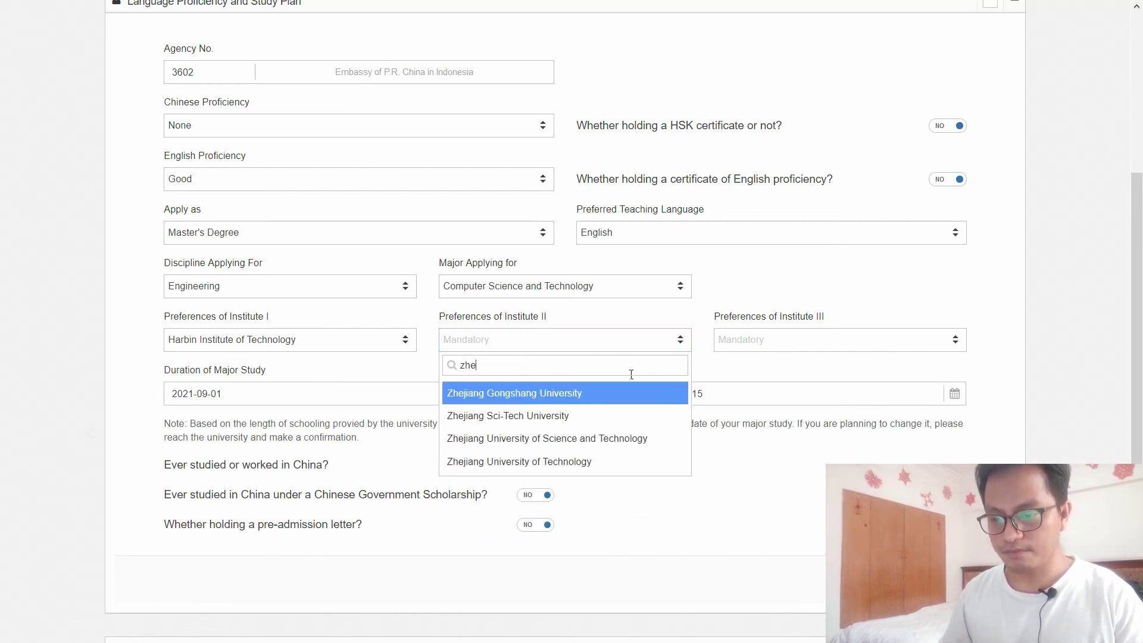
{"action": "left_click", "coordinate": [592, 438]}
Step: Choose Shandong University as the third-choice institute, leaving the study start date unchanged
{"action": "left_click", "coordinate": [787, 340]}
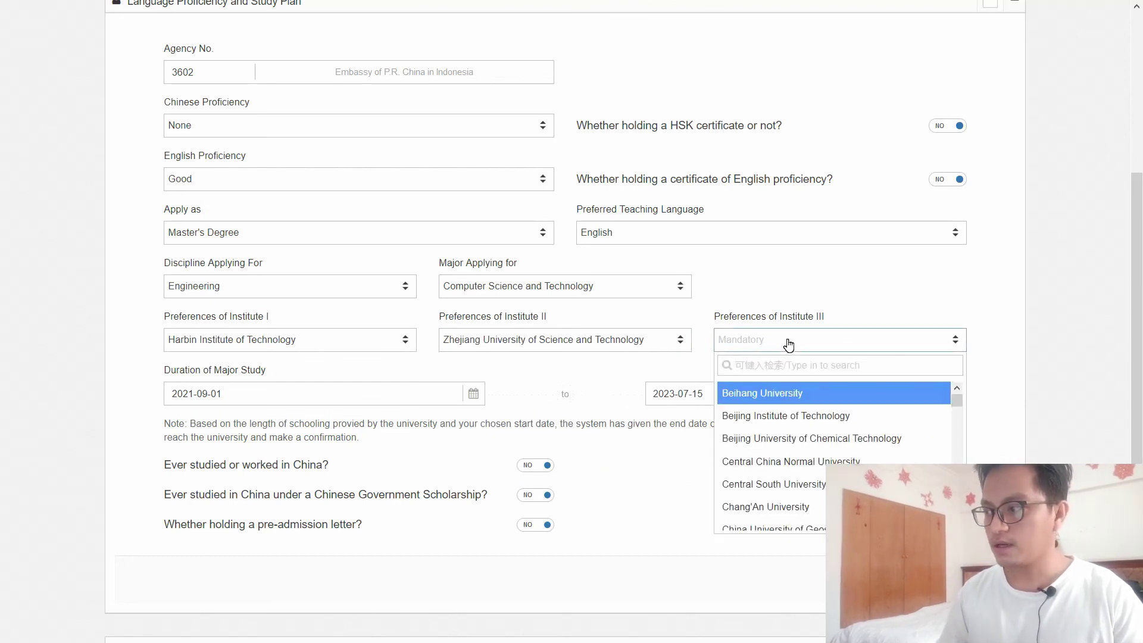
{"action": "type", "text": "shandon"}
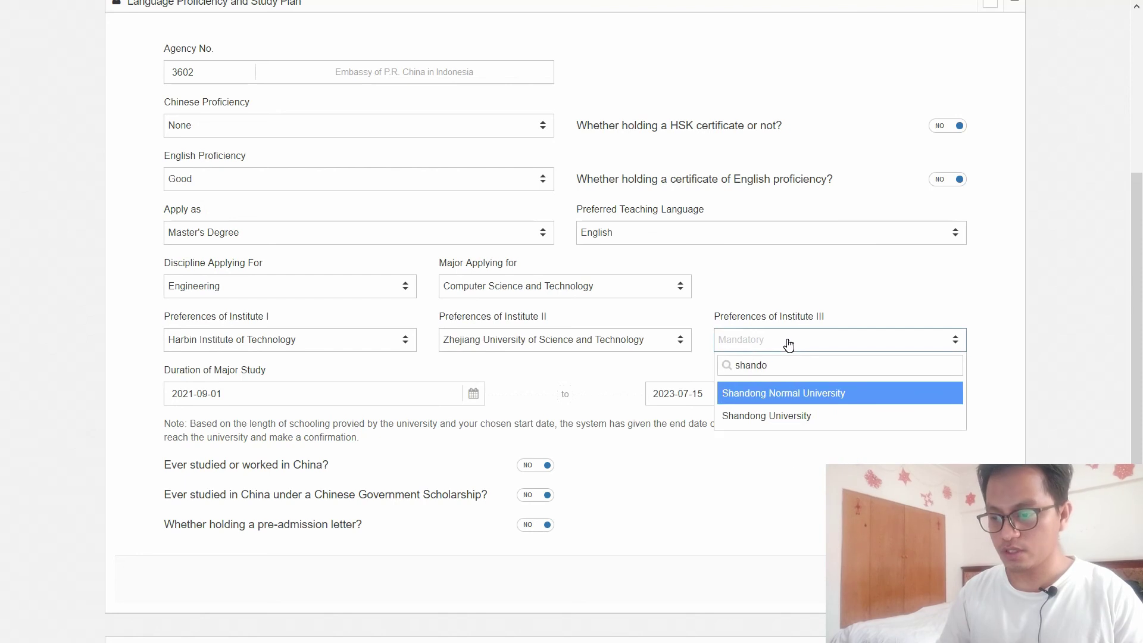
{"action": "left_click", "coordinate": [802, 416]}
{"action": "left_click", "coordinate": [356, 396]}
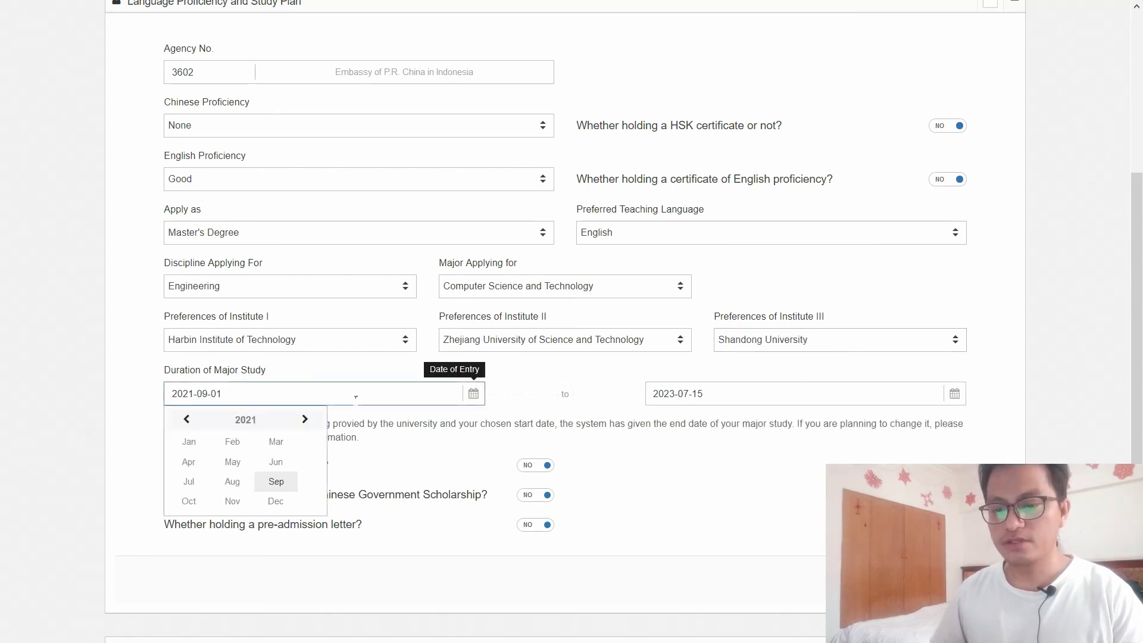
{"action": "left_click", "coordinate": [588, 396]}
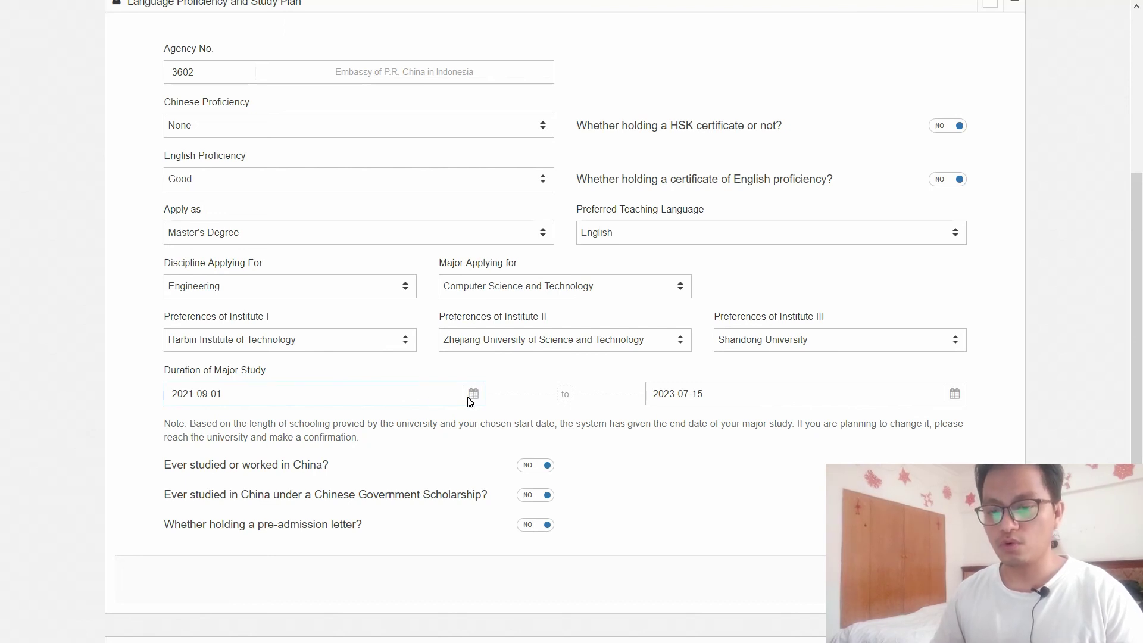
{"action": "scroll", "coordinate": [476, 394], "scroll_direction": "down", "scroll_amount": 2}
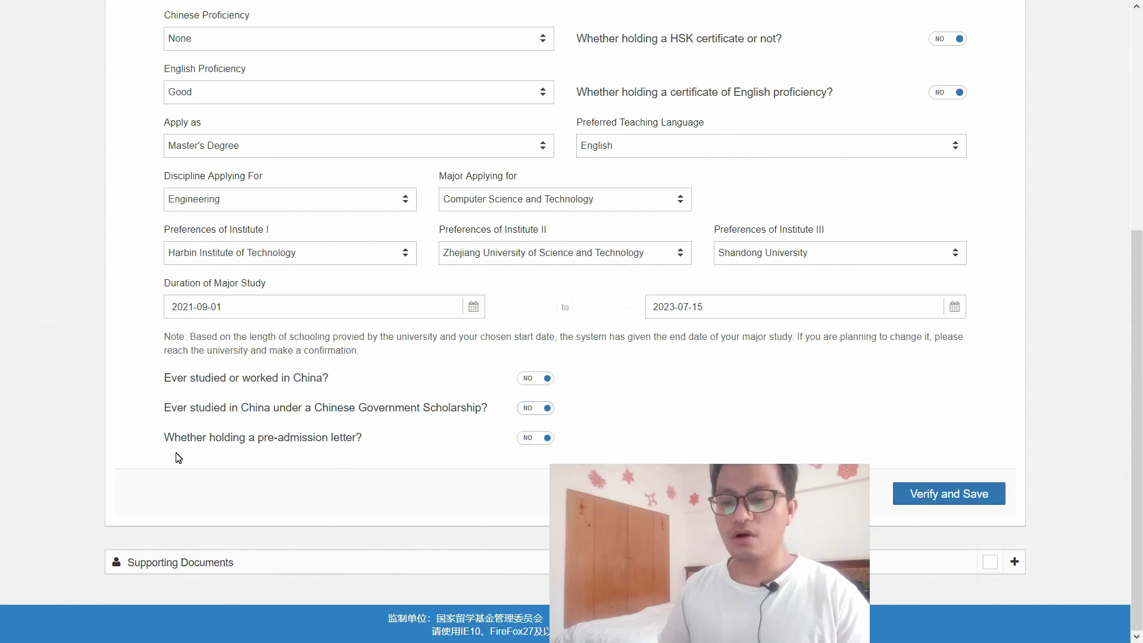
Step: Answer NO for holding a pre-admission letter, then Verify and Save the study plan
{"action": "left_click", "coordinate": [541, 442]}
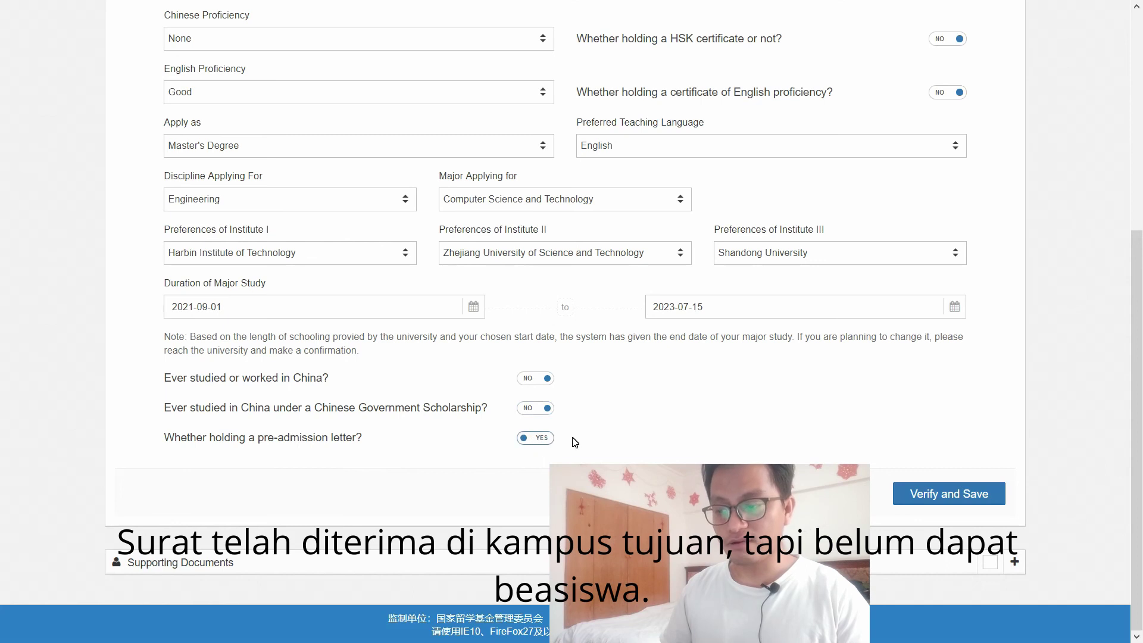
{"action": "left_click", "coordinate": [552, 440]}
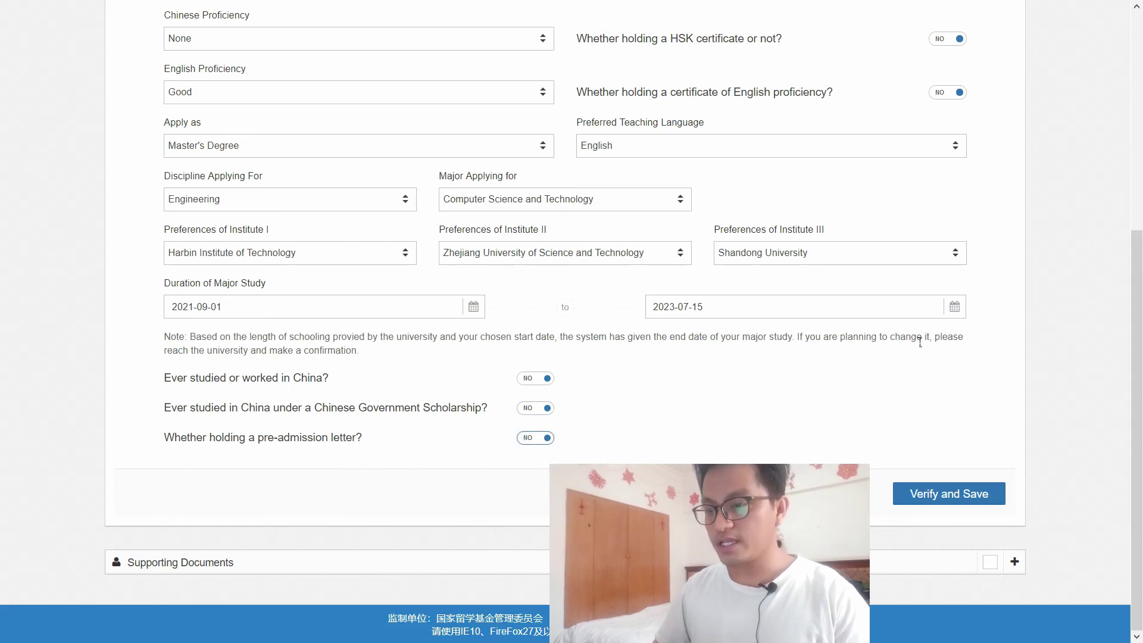
{"action": "scroll", "coordinate": [1132, 312], "scroll_direction": "up", "scroll_amount": 5}
{"action": "scroll", "coordinate": [1130, 306], "scroll_direction": "down", "scroll_amount": 5}
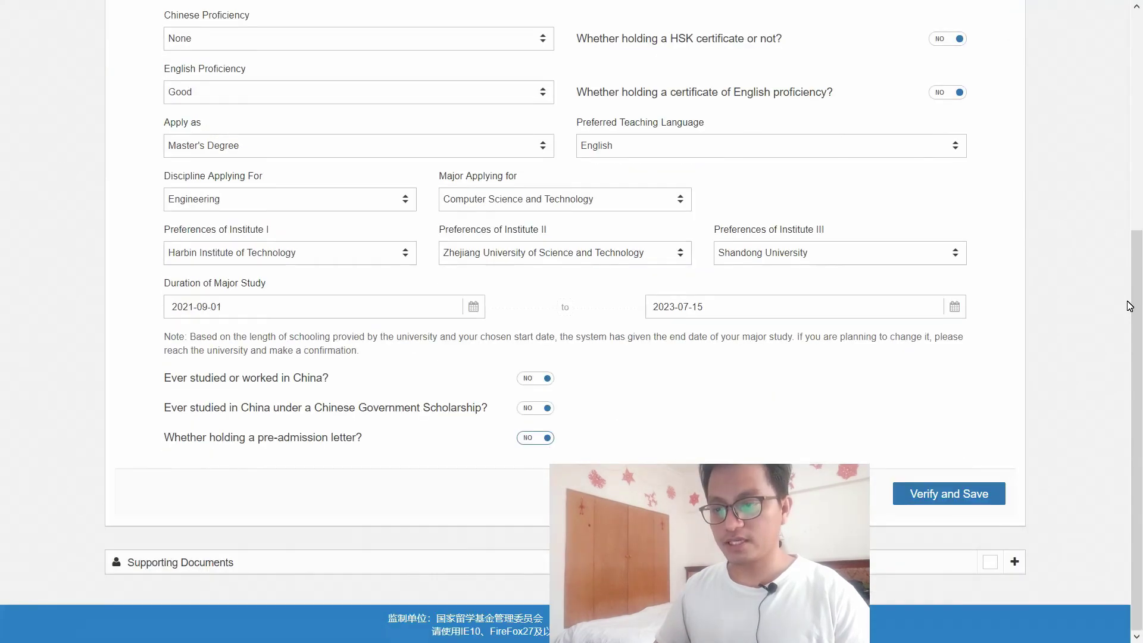
{"action": "scroll", "coordinate": [1141, 320], "scroll_direction": "up", "scroll_amount": 5}
{"action": "scroll", "coordinate": [1069, 500], "scroll_direction": "down", "scroll_amount": 5}
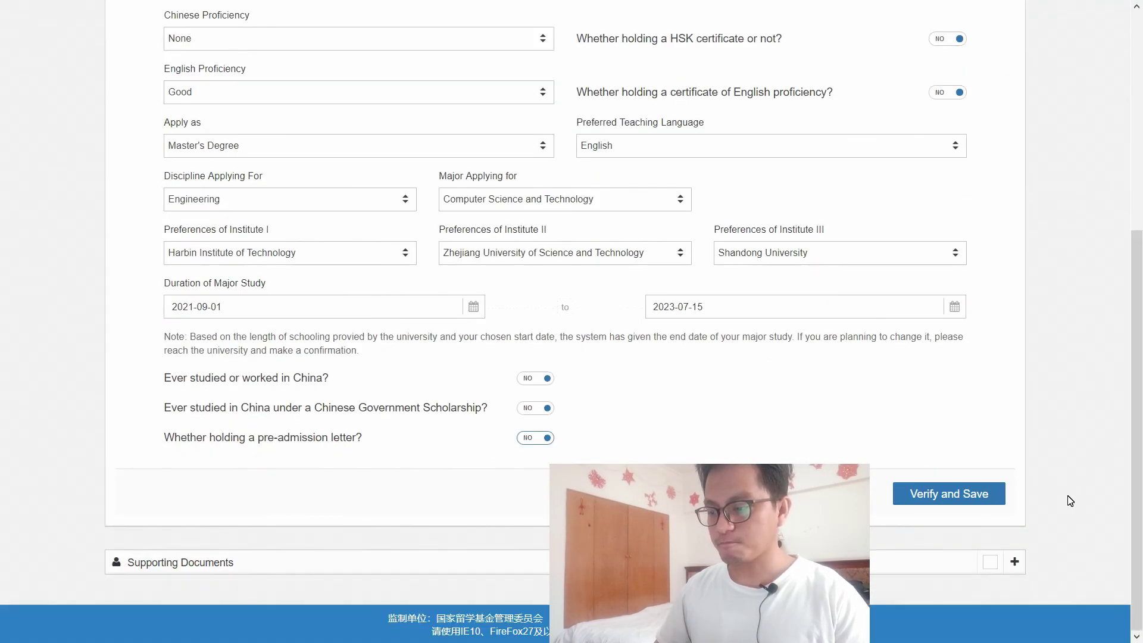
{"action": "left_click", "coordinate": [974, 498]}
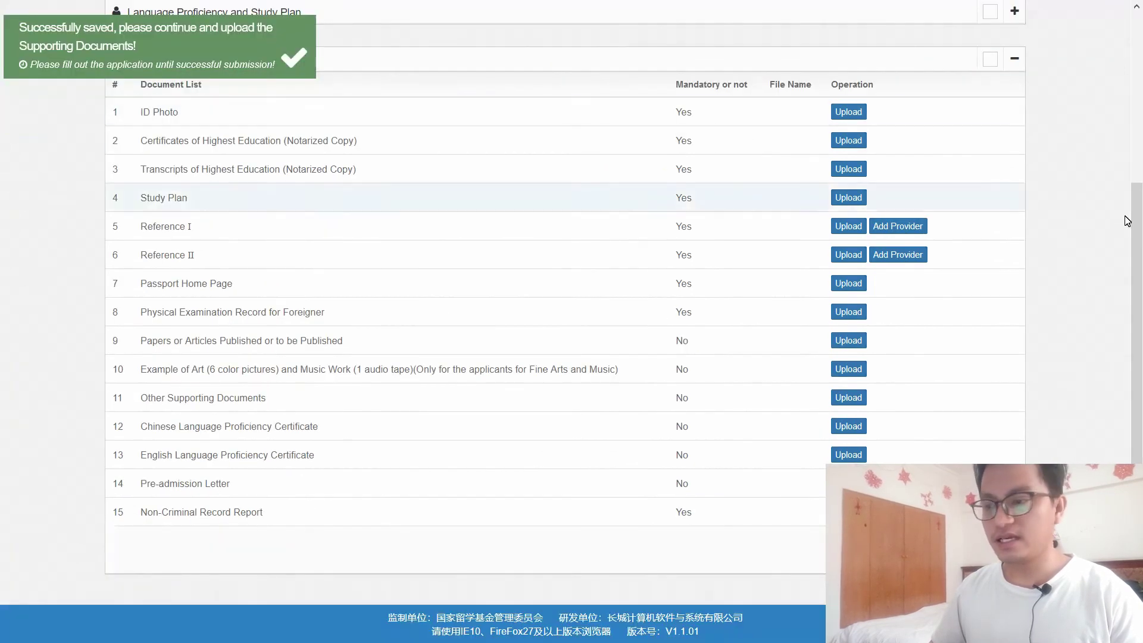
{"action": "scroll", "coordinate": [1137, 200], "scroll_direction": "up", "scroll_amount": 2}
{"action": "scroll", "coordinate": [1137, 199], "scroll_direction": "down", "scroll_amount": 2}
{"action": "scroll", "coordinate": [1137, 199], "scroll_direction": "up", "scroll_amount": 1}
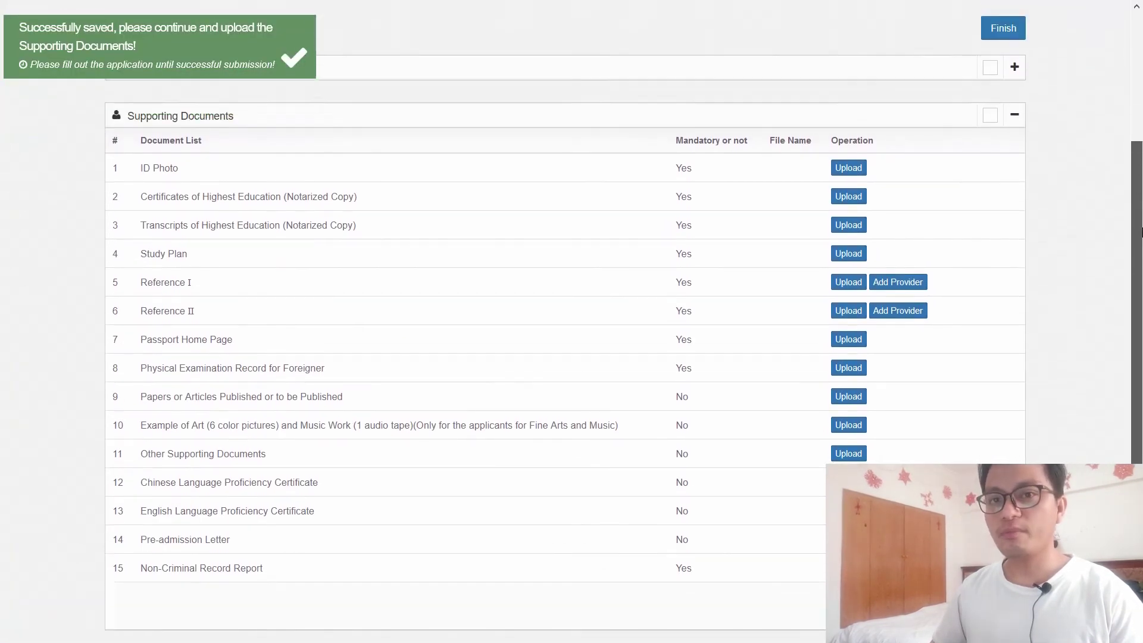